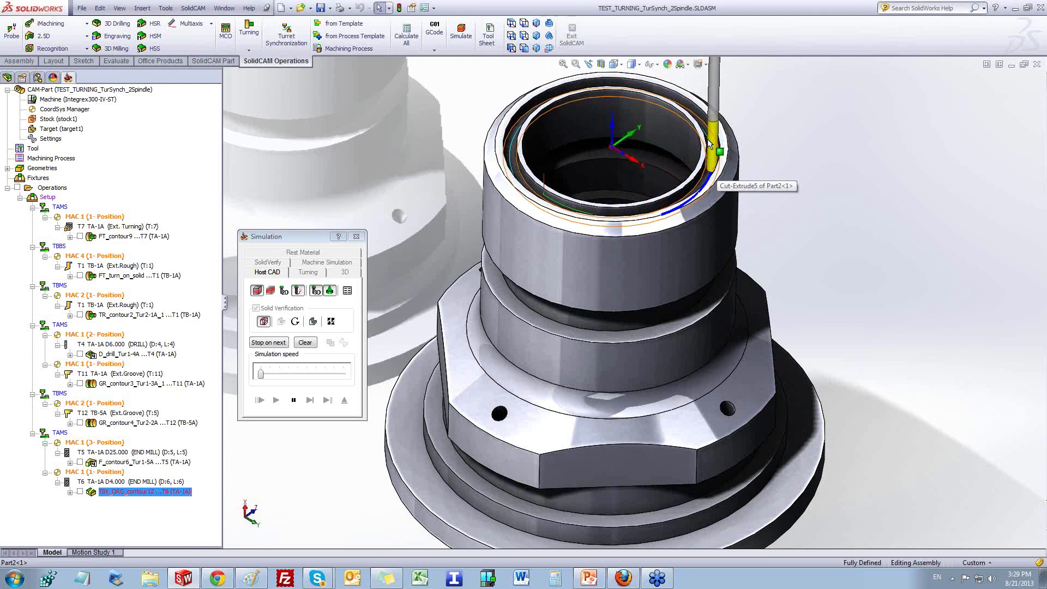
- Exit the simulation of the TBX_ORG_contour12 operation and close its operation dialog
middle_drag(746, 175, 822, 120)
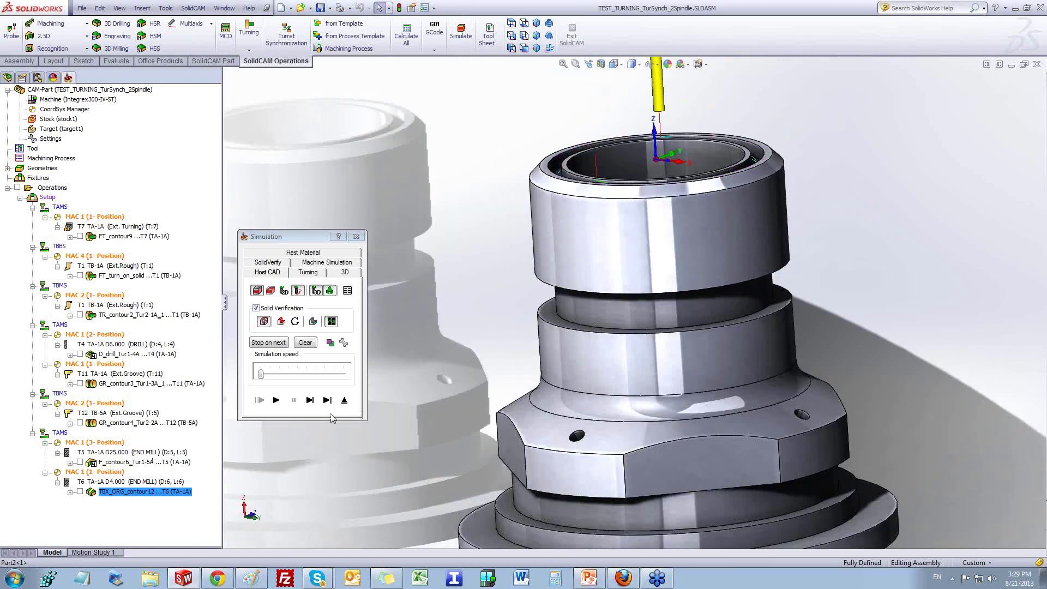
click(345, 402)
click(480, 411)
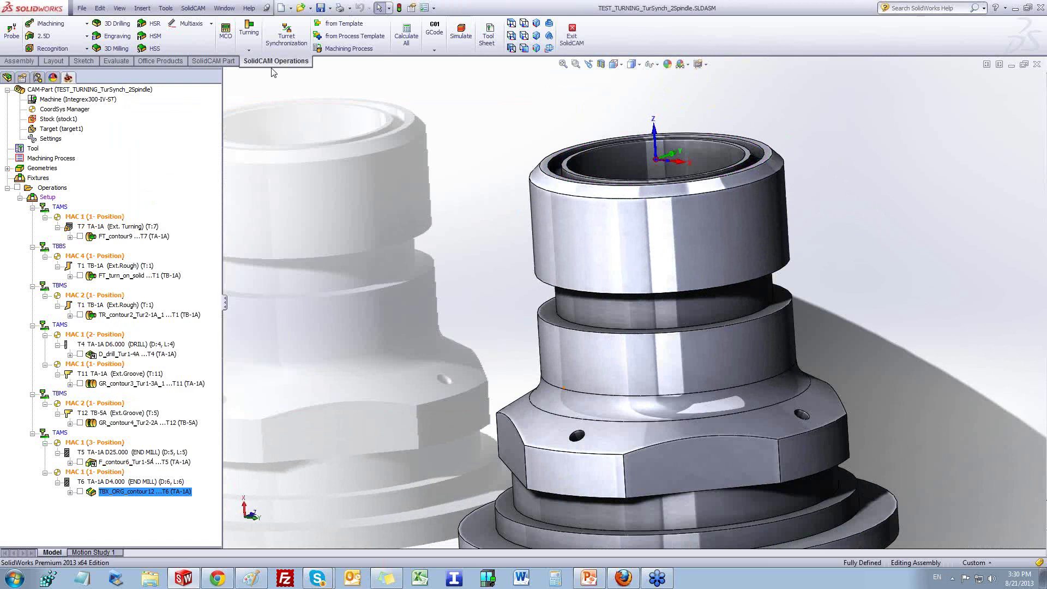
- Open the Engraving CAM-part from the recently used CAM-parts
click(189, 8)
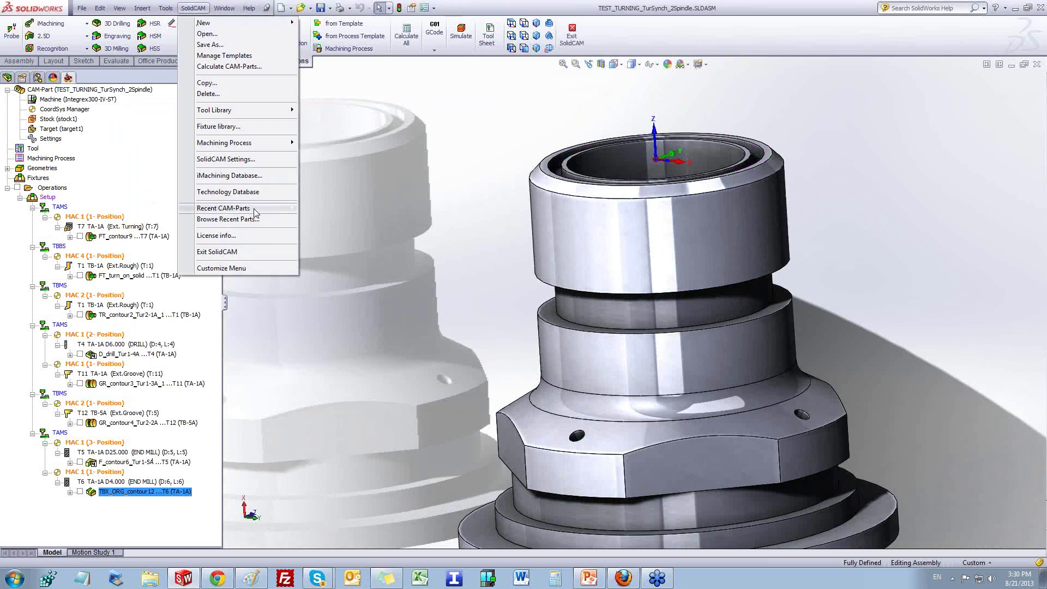
mouse_move(256, 209)
click(360, 242)
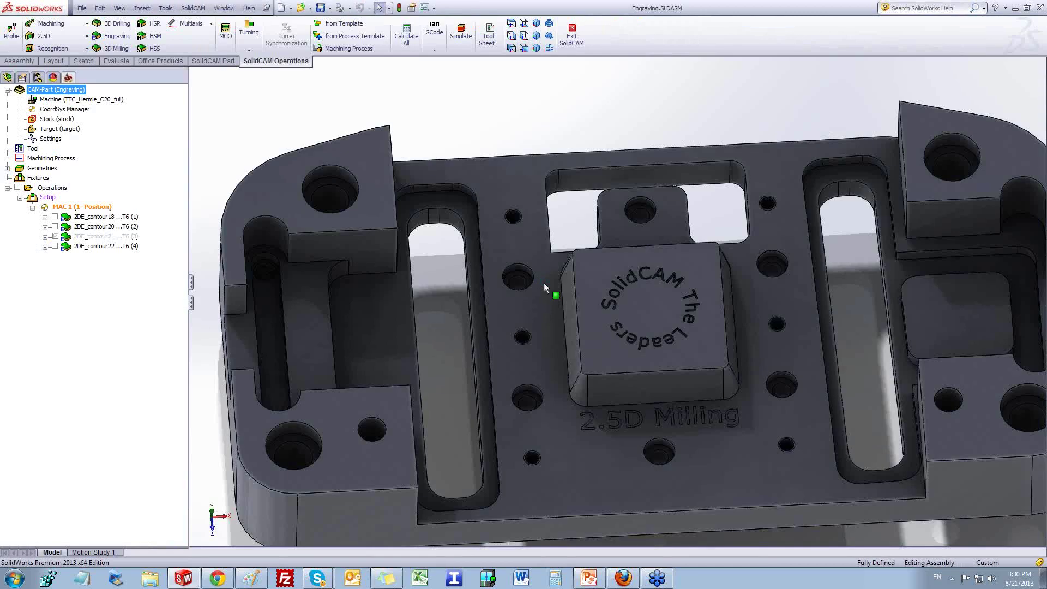
- Show the toolpath of operation 2DE_contour20 over the 2.5D Milling text, examine it, and hide it again
scroll(565, 341, down, 5)
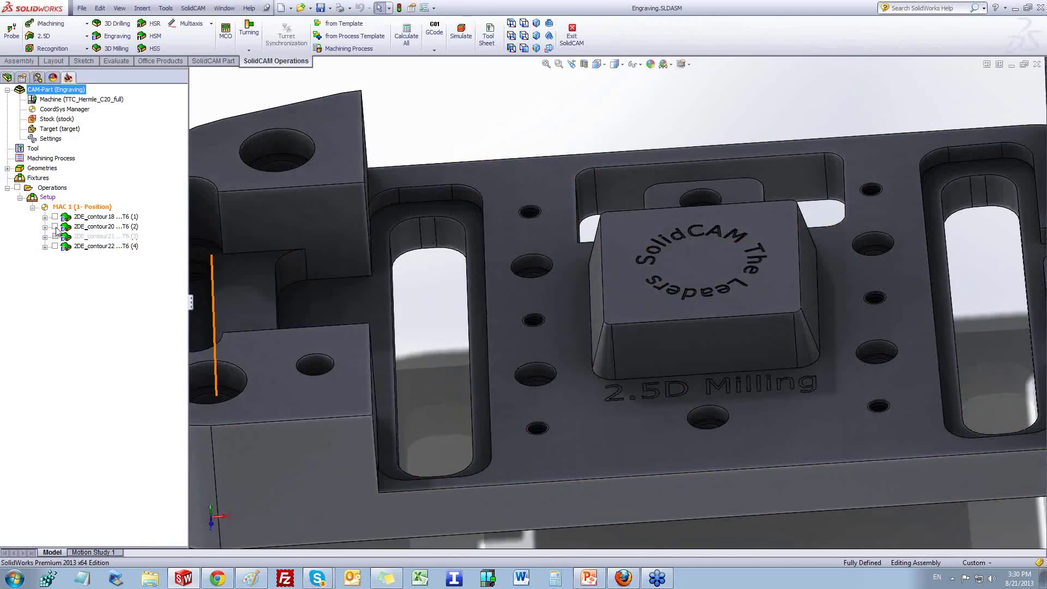
click(55, 227)
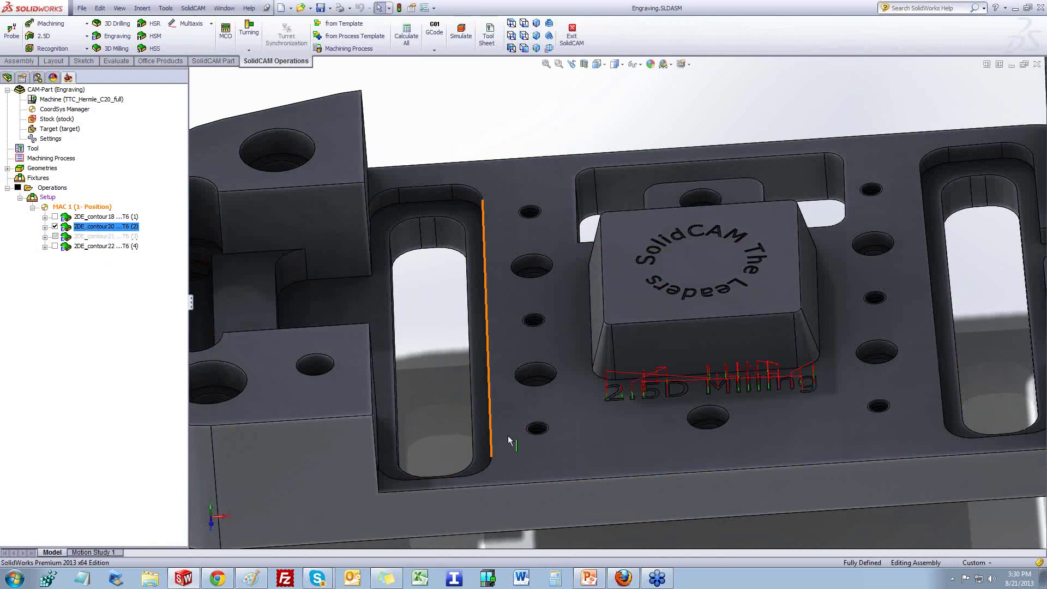
scroll(806, 390, down, 6)
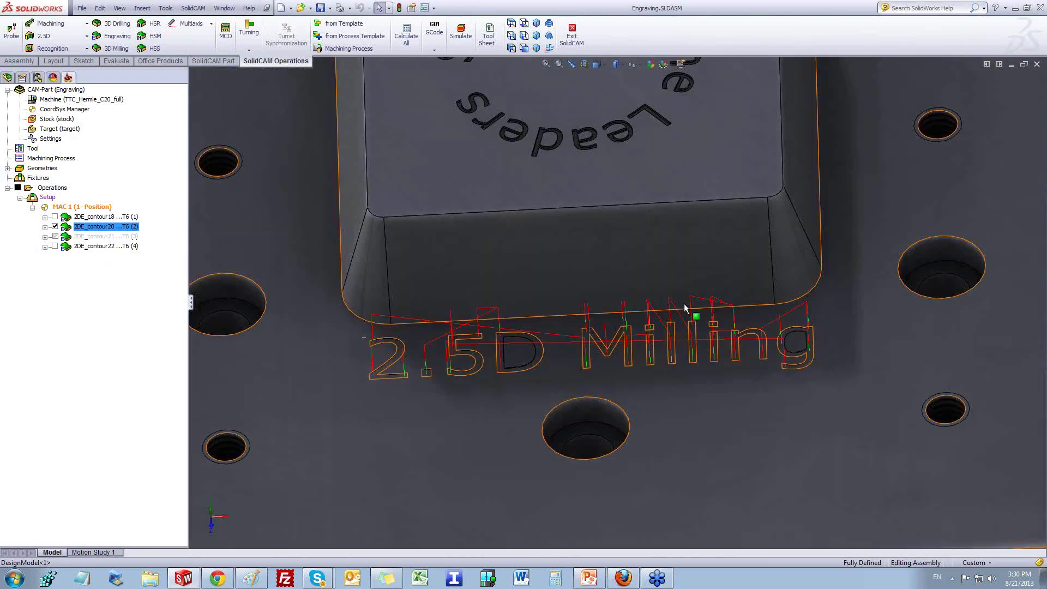
click(55, 226)
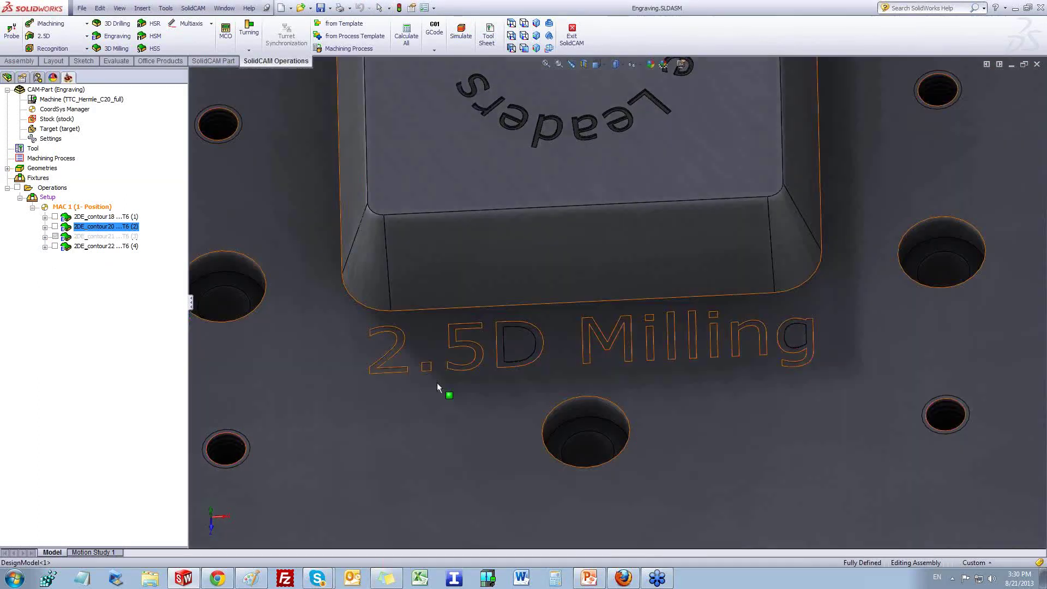
scroll(371, 319, down, 2)
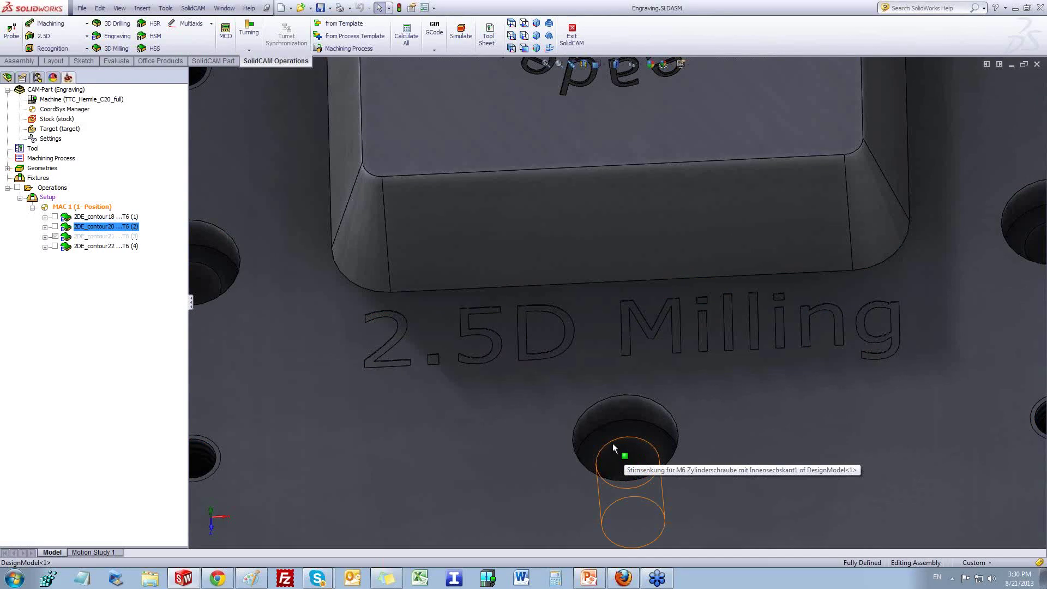
- Open operation 2DE_contour20 and show its contour20 geometry on the model
double_click(95, 231)
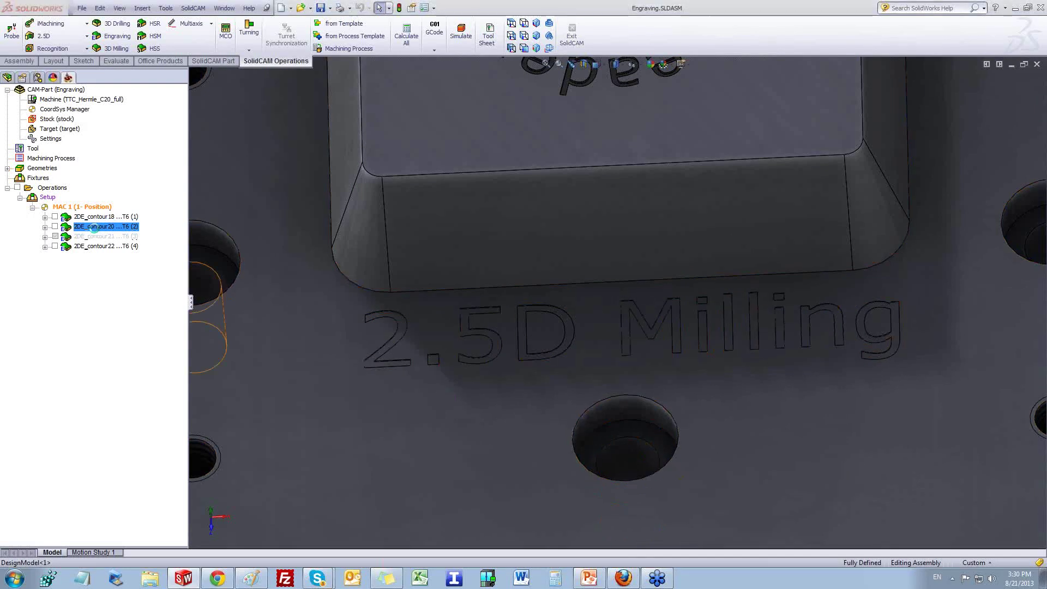
click(244, 197)
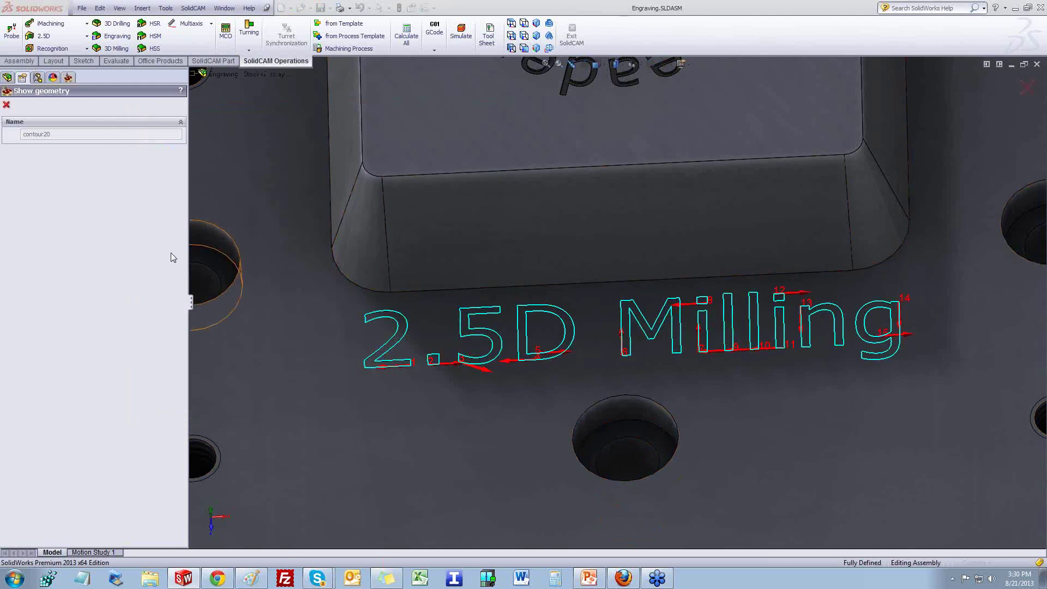
click(6, 104)
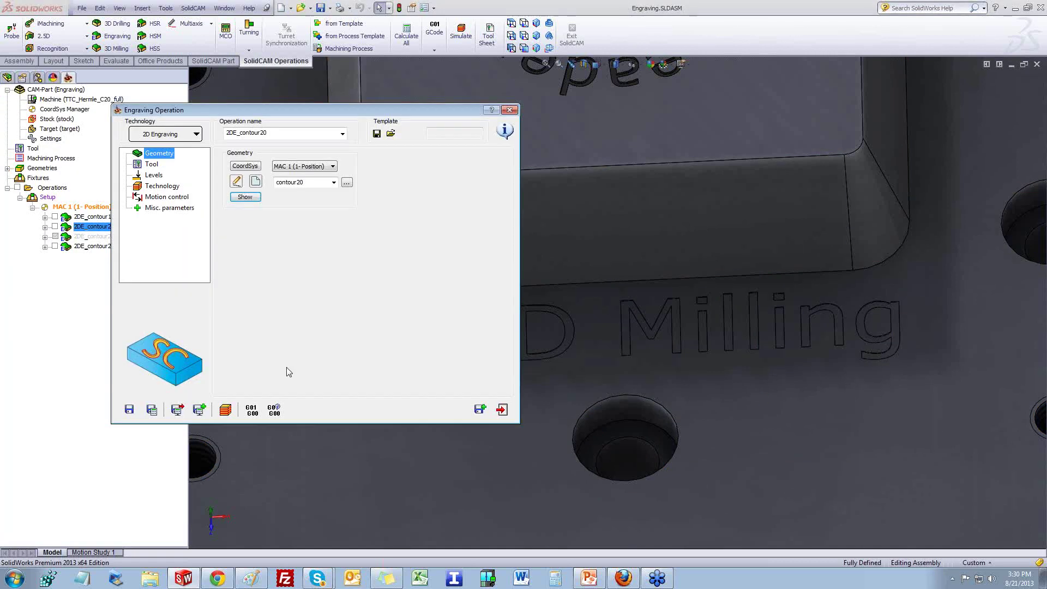
- Run the SolidVerify simulation of operation 2DE_contour20 at maximum speed
click(203, 409)
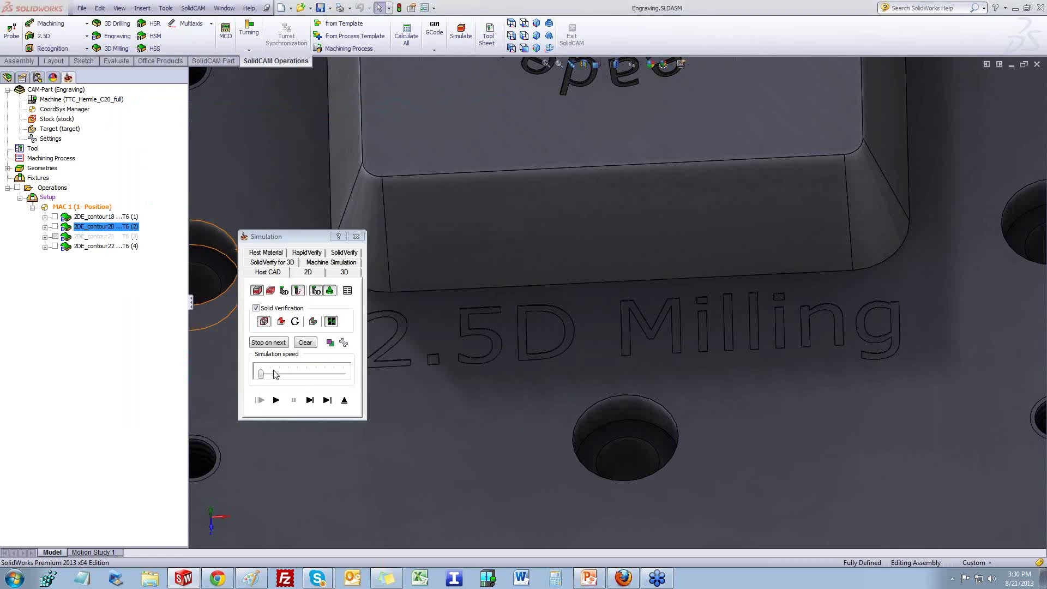
drag(260, 374, 343, 376)
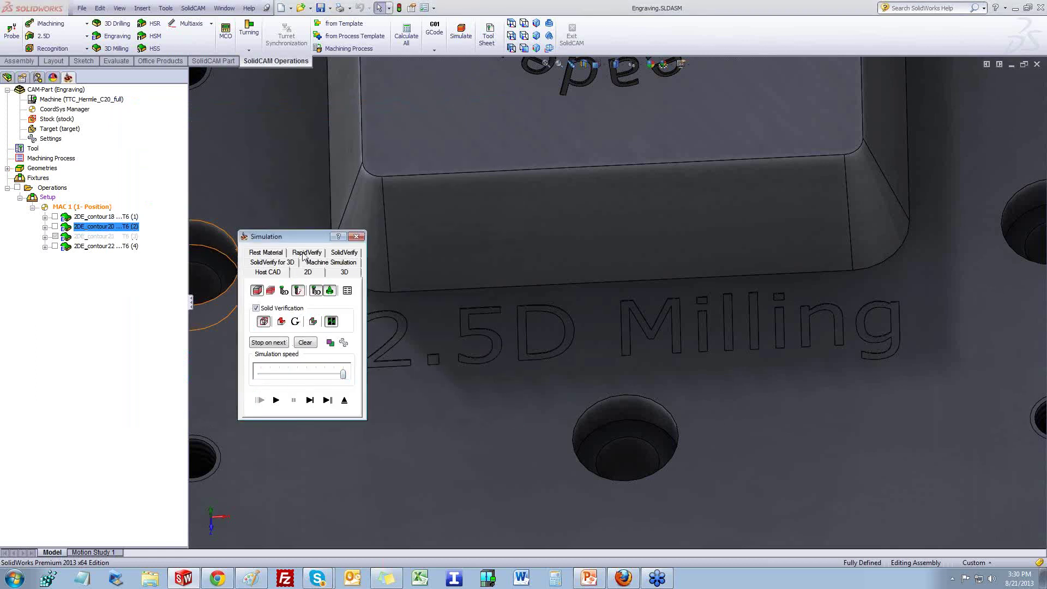
click(334, 253)
click(276, 400)
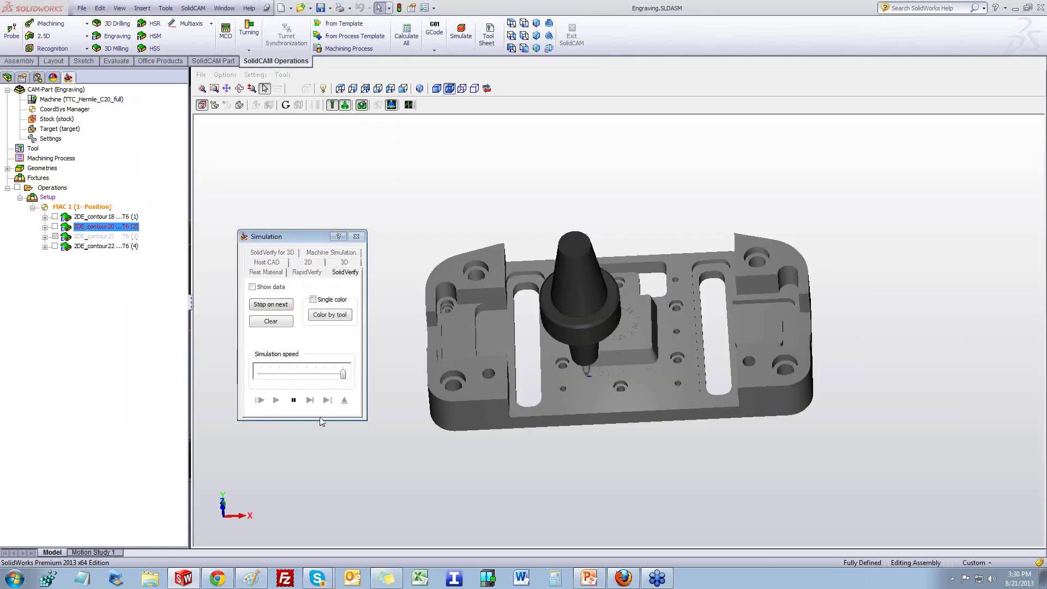
- Examine the simulated 2.5D Milling engraving up close and exit the simulation
scroll(629, 397, up, 5)
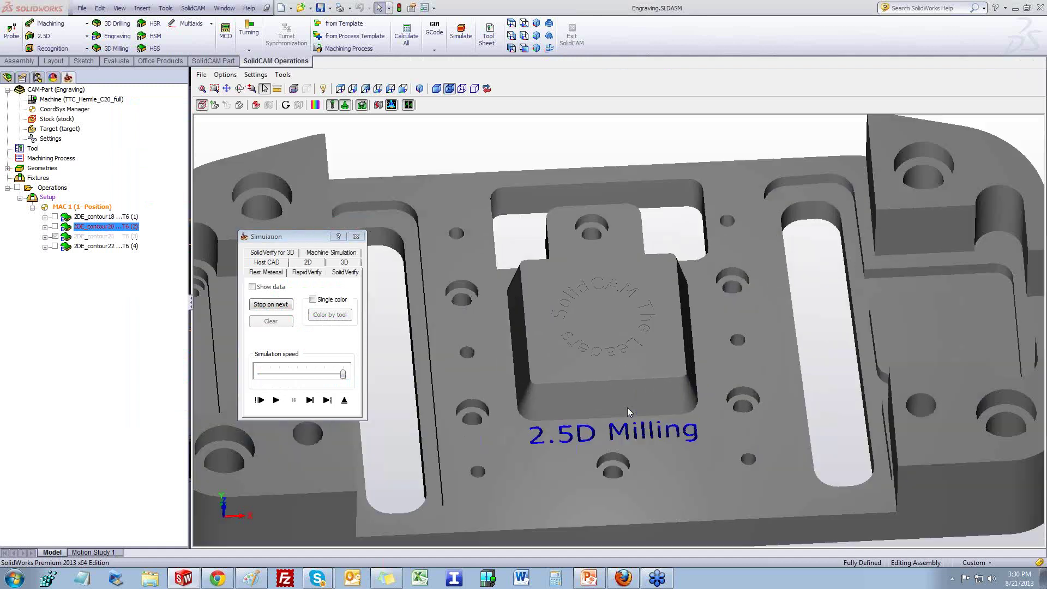
scroll(600, 507, down, 2)
scroll(604, 518, up, 3)
scroll(605, 491, down, 5)
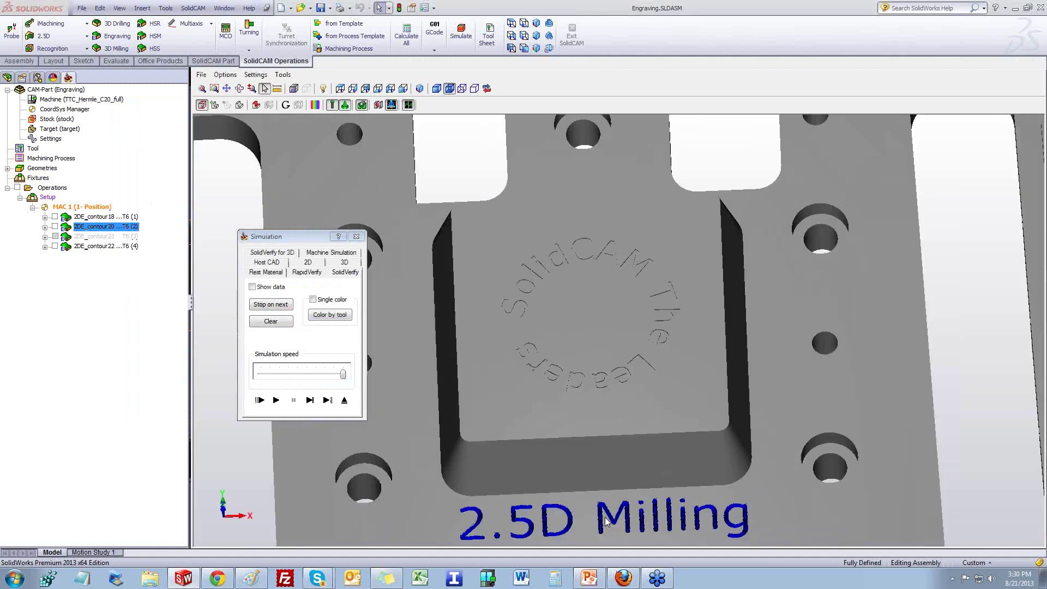
scroll(602, 474, up, 5)
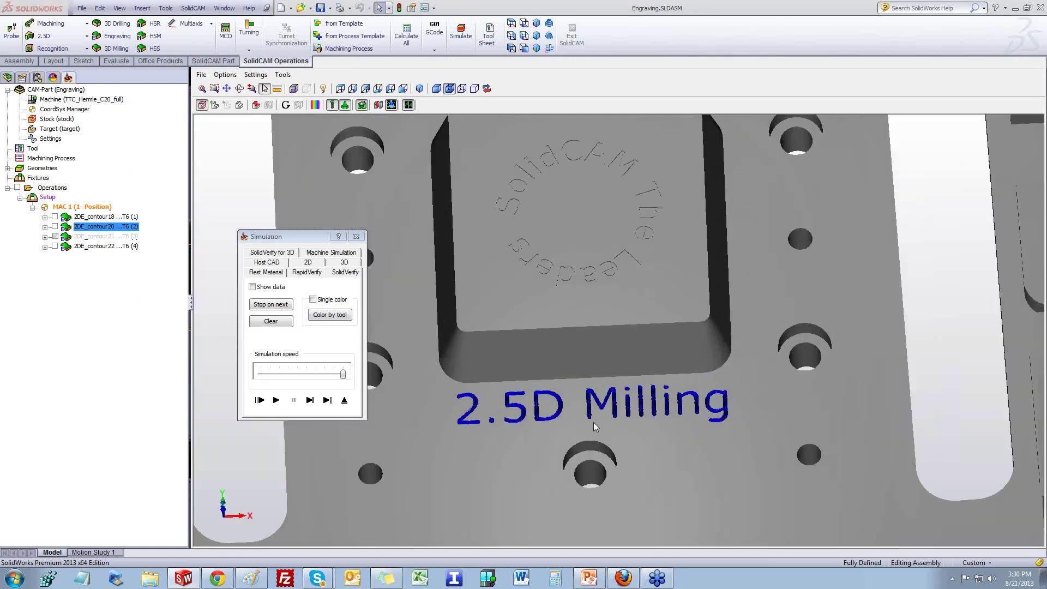
middle_drag(568, 504, 504, 470)
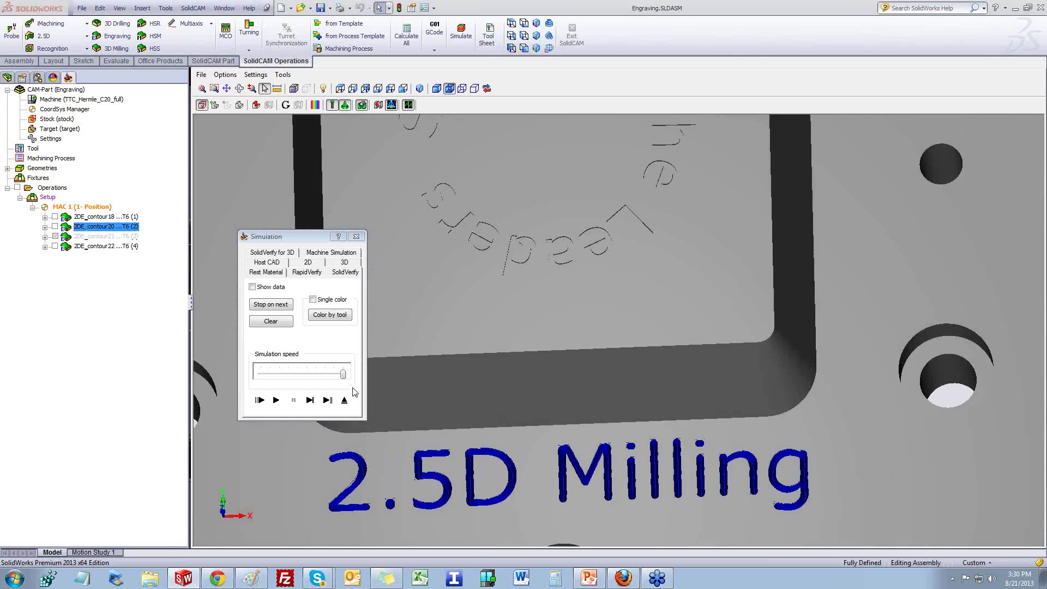
click(344, 401)
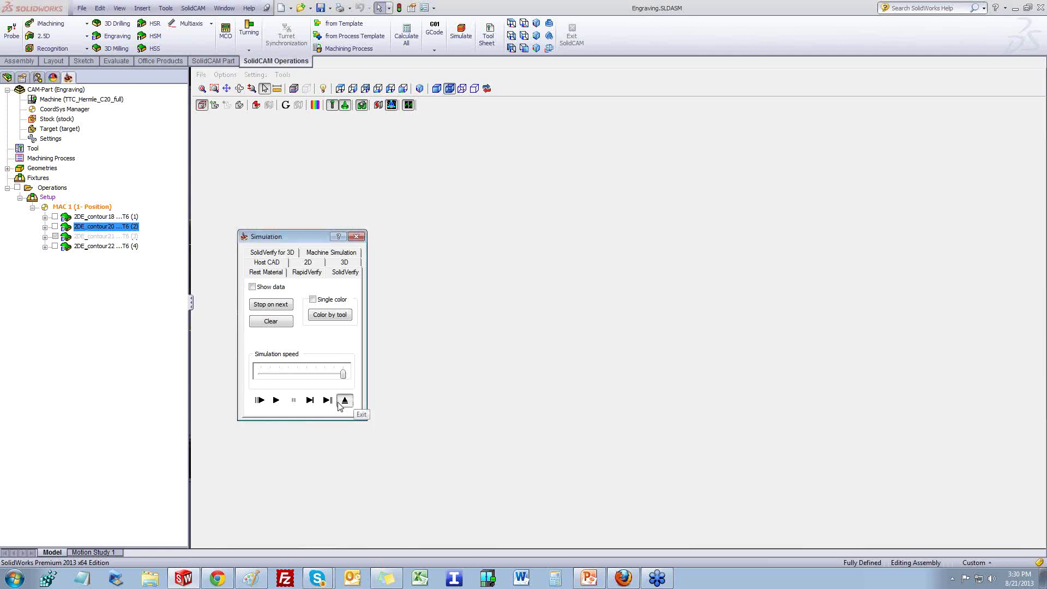
- Open operation 2DE_contour22 and bring up its contour22 geometry for editing
double_click(103, 246)
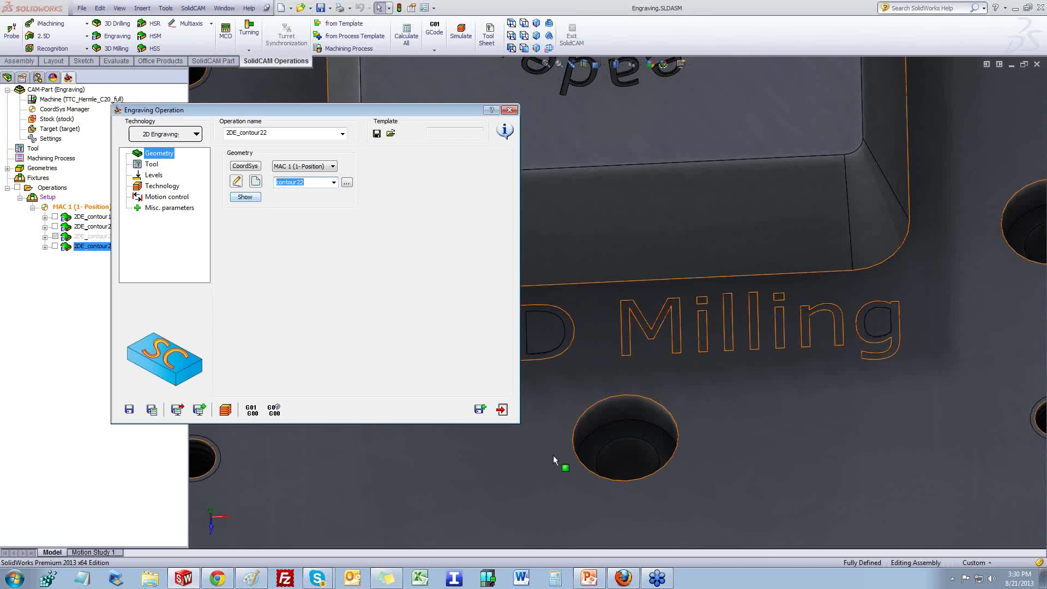
middle_drag(701, 455, 700, 462)
scroll(649, 417, up, 3)
middle_drag(649, 418, 656, 493)
click(256, 182)
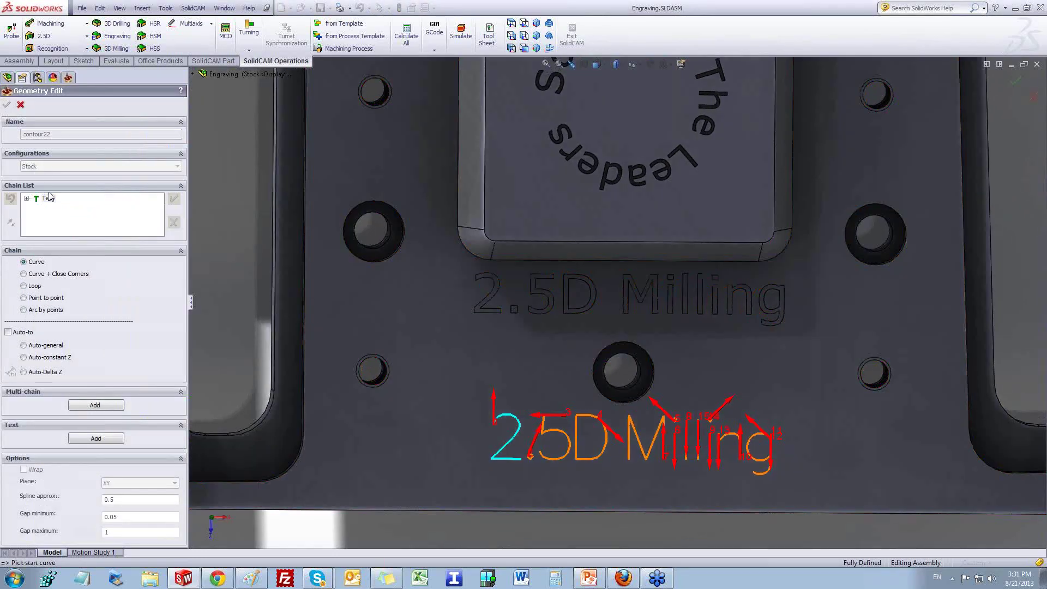
- Edit the Text chain of contour22, preview its engraving text on the part, and resume the edit
right_click(49, 197)
click(71, 221)
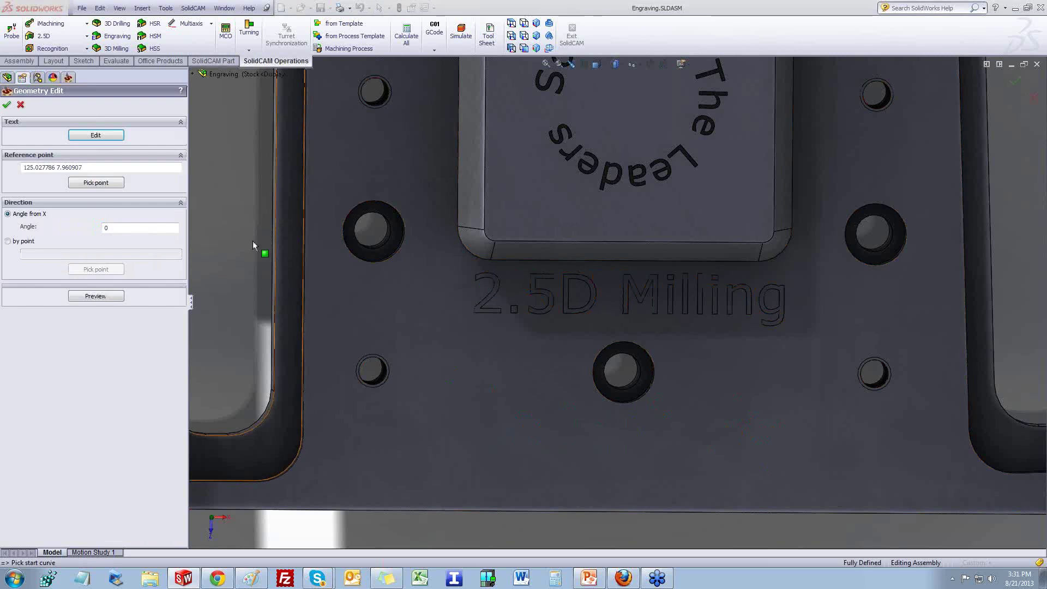
click(95, 296)
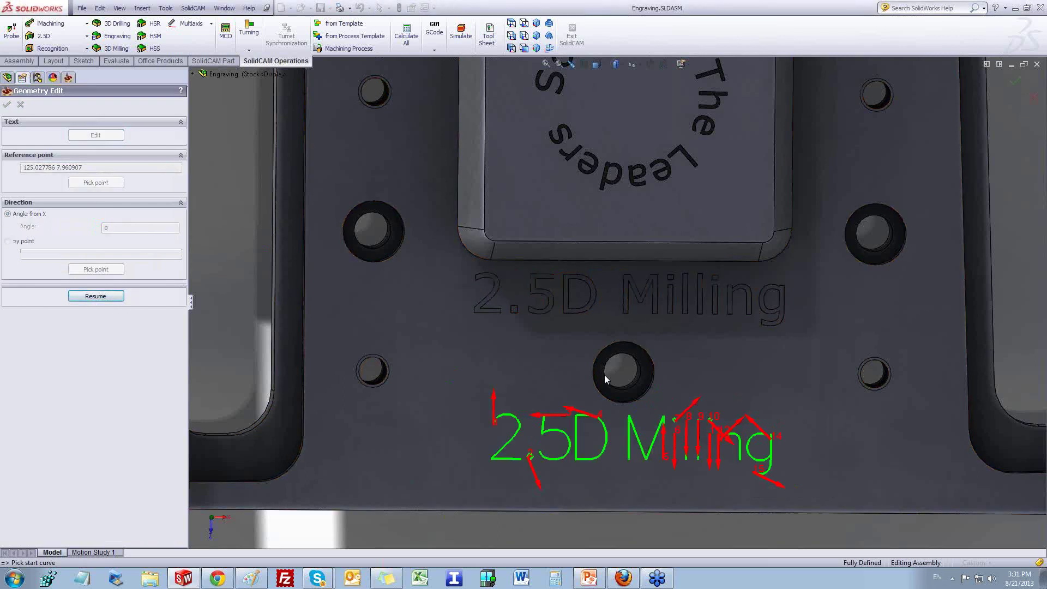
middle_drag(730, 324, 730, 329)
click(95, 297)
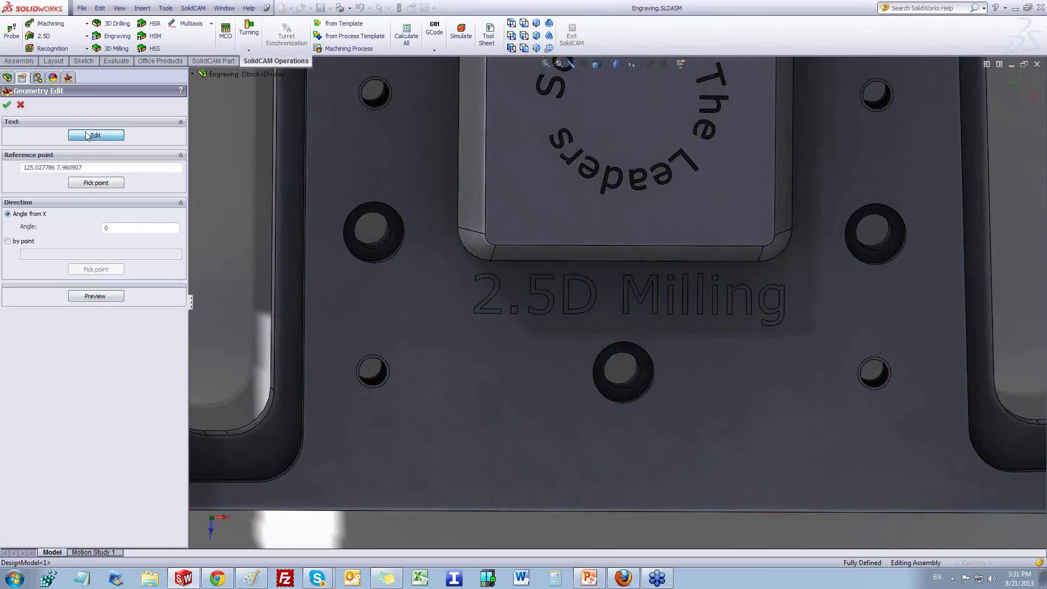
- View the 2.5D Milling text in the Draw Tools text editor and close it without changes
click(89, 136)
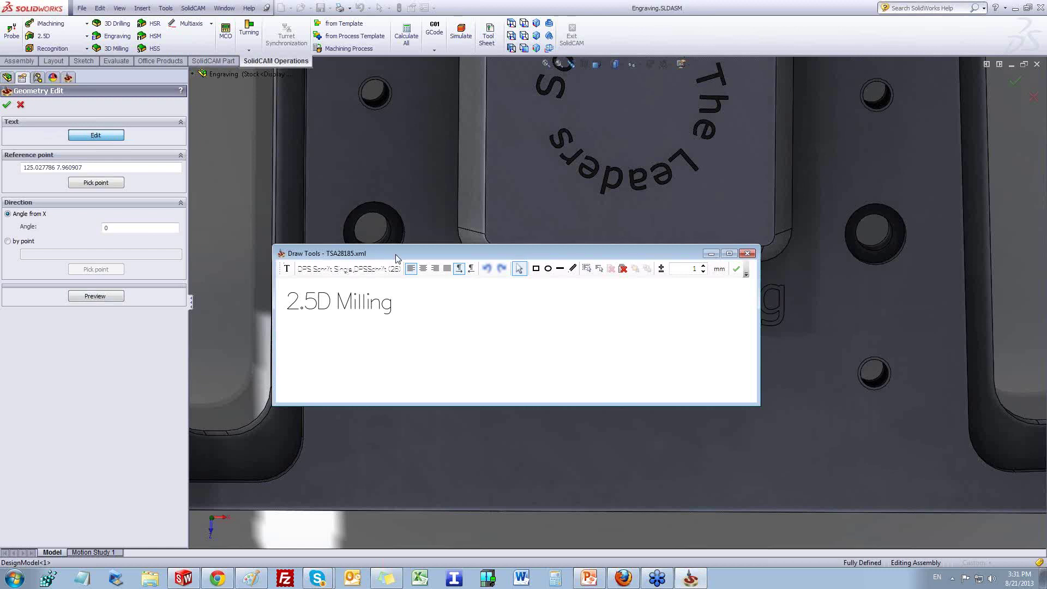
drag(397, 255, 436, 265)
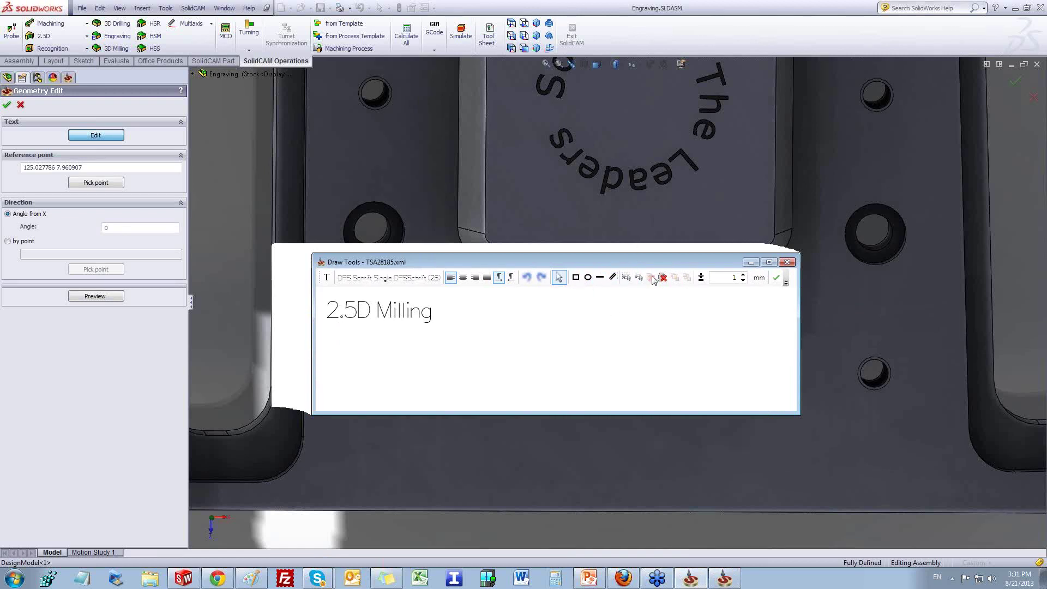
click(787, 262)
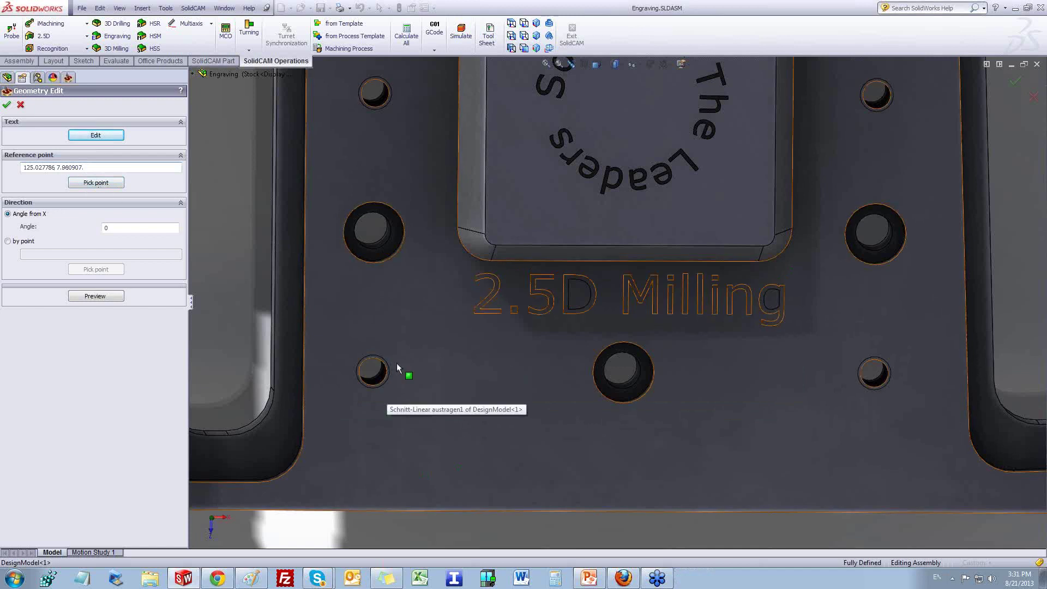
- Check the text's angle from X and its reference point against the part origin, and cancel the geometry edit
click(123, 229)
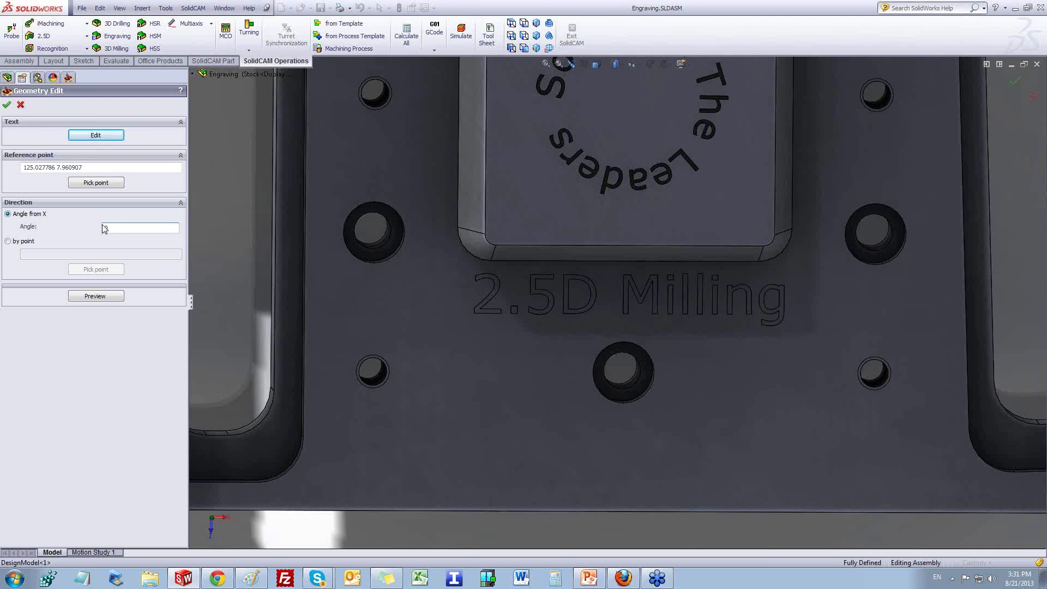
scroll(453, 335, up, 6)
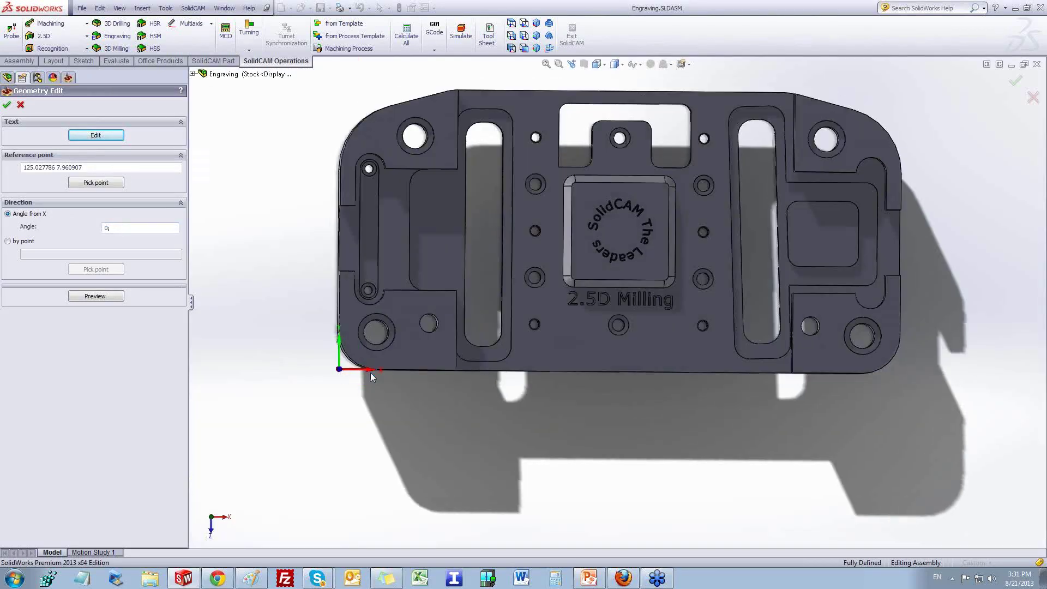
scroll(371, 372, down, 4)
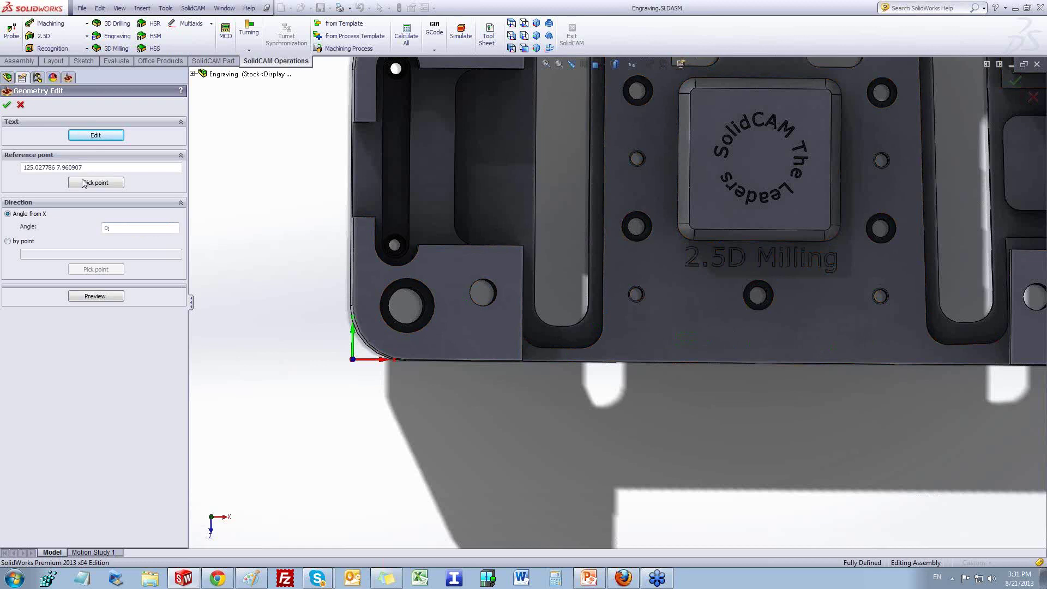
click(21, 107)
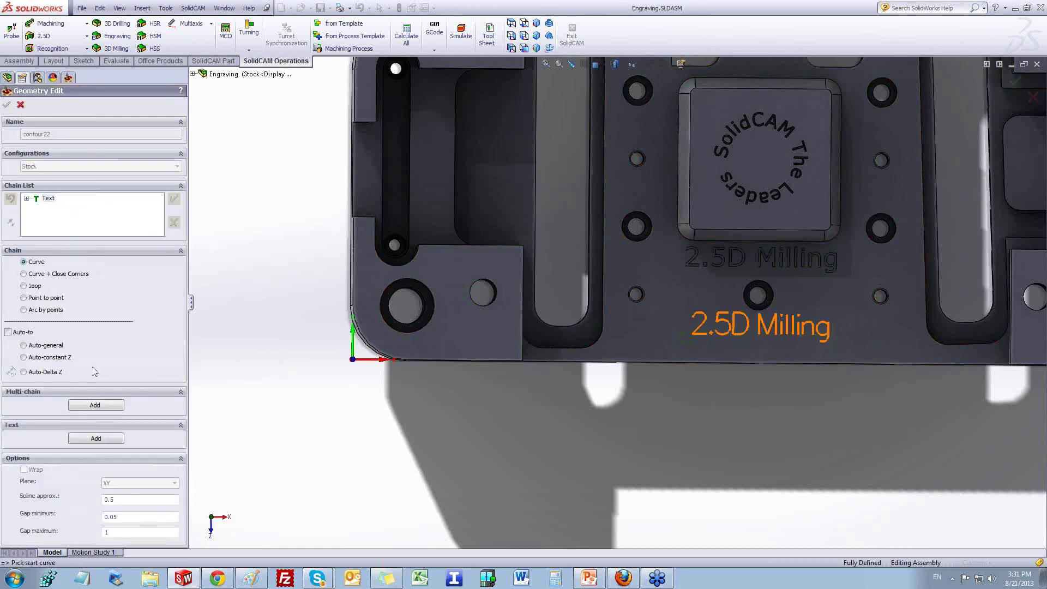
click(21, 106)
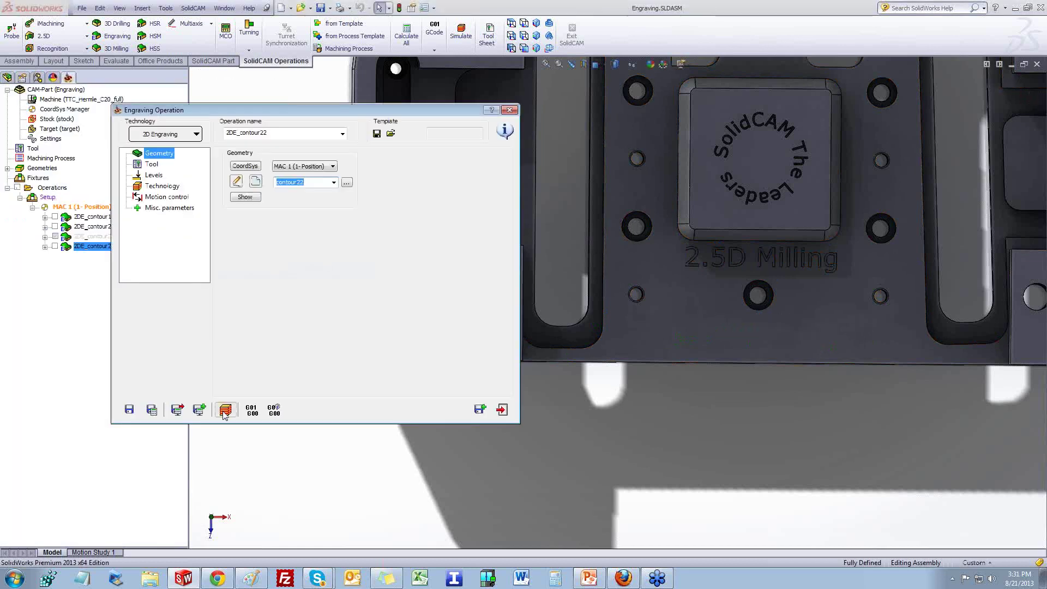
- Calculate operation 2DE_contour22 and run its SolidVerify simulation on the part
click(225, 409)
click(485, 347)
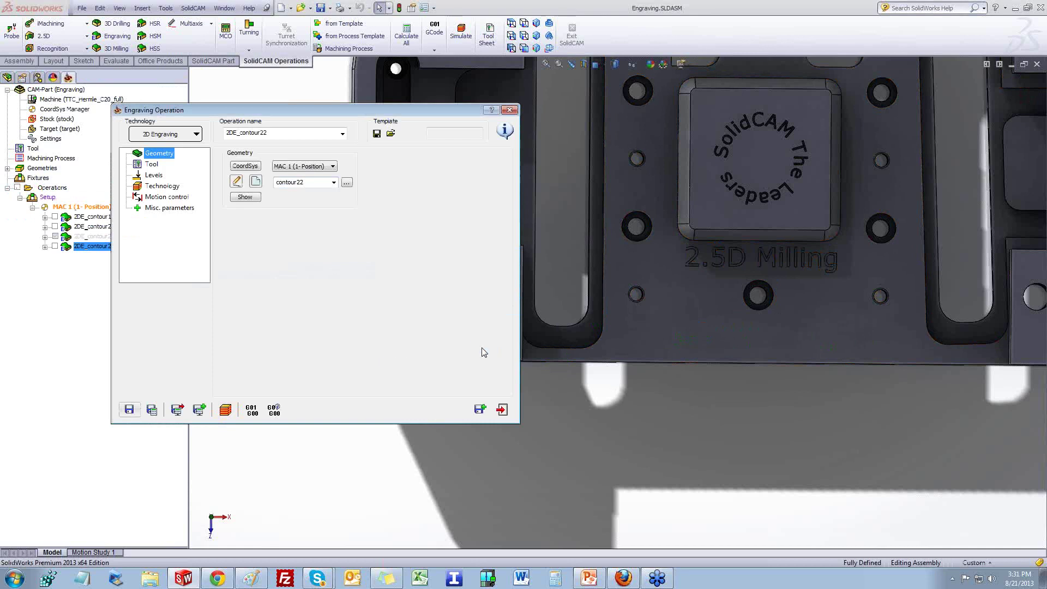
click(252, 409)
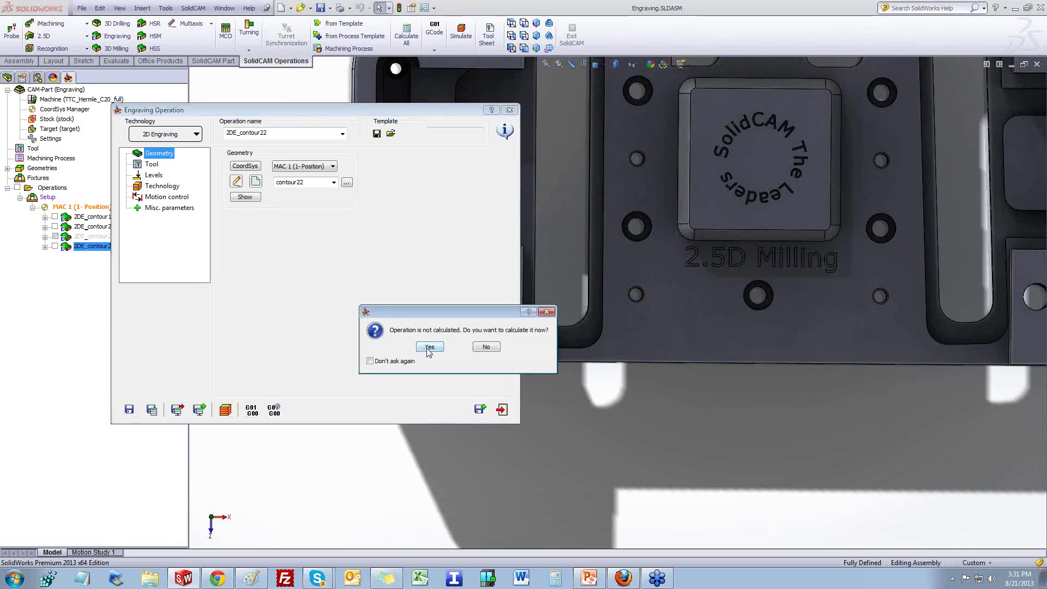
click(430, 347)
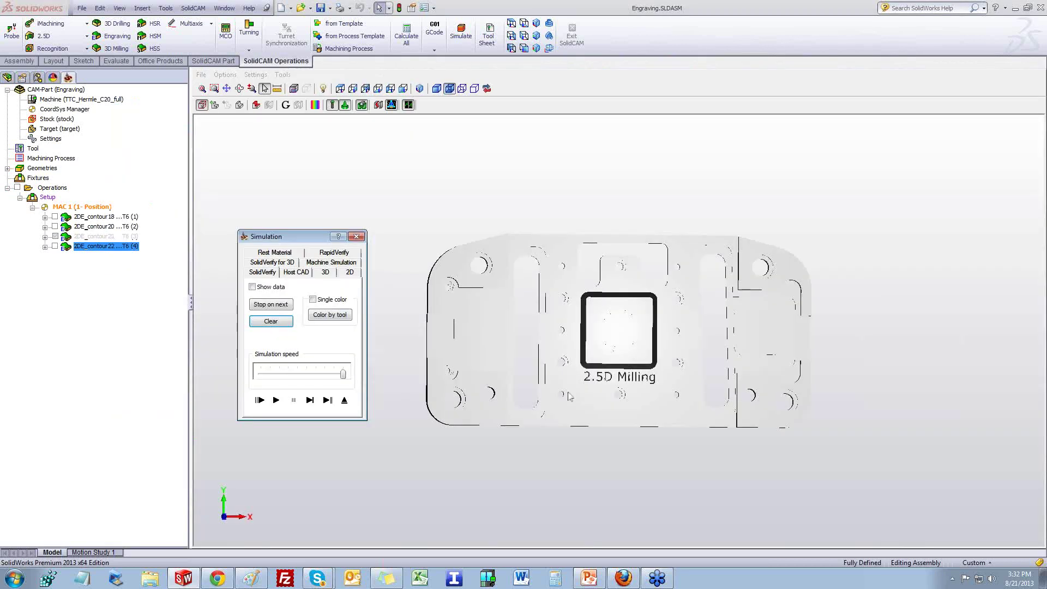
scroll(623, 433, up, 3)
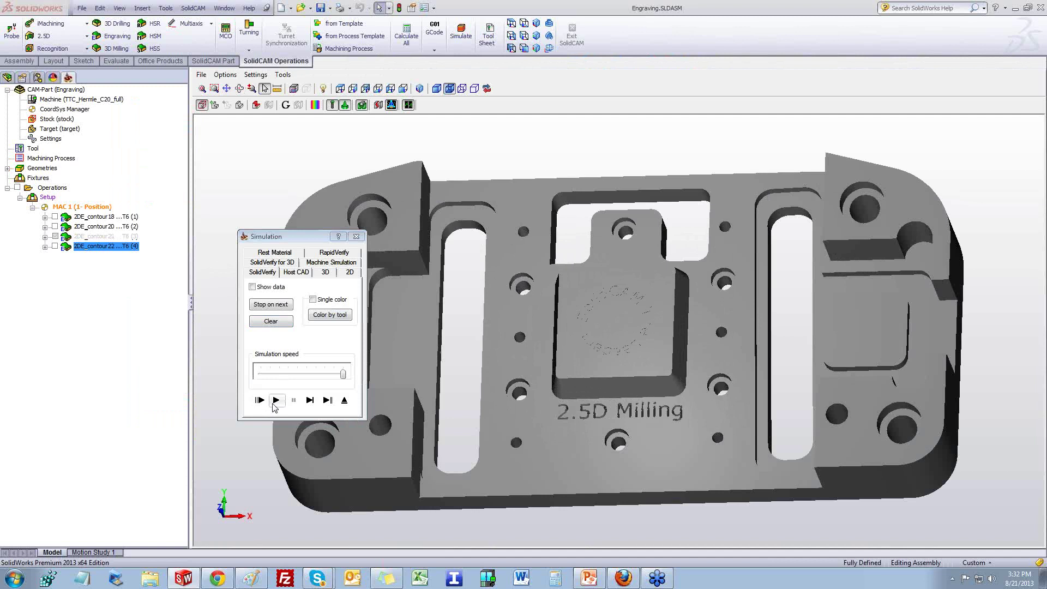
click(276, 401)
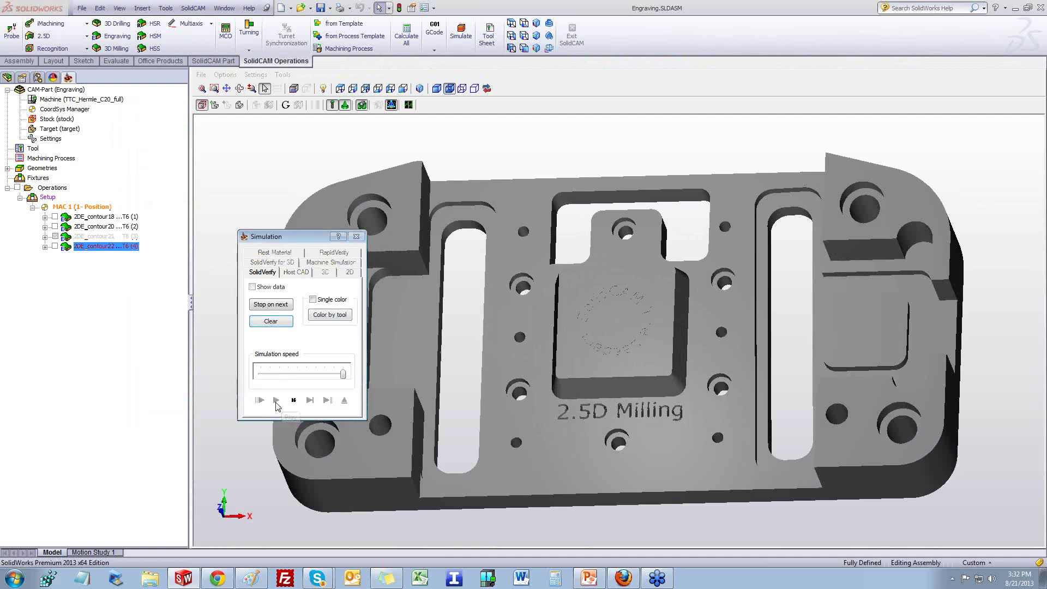
- Inspect the simulated 2.5D Milling engraving up close, and close the simulation and the 2DE_contour22 operation
scroll(599, 464, up, 3)
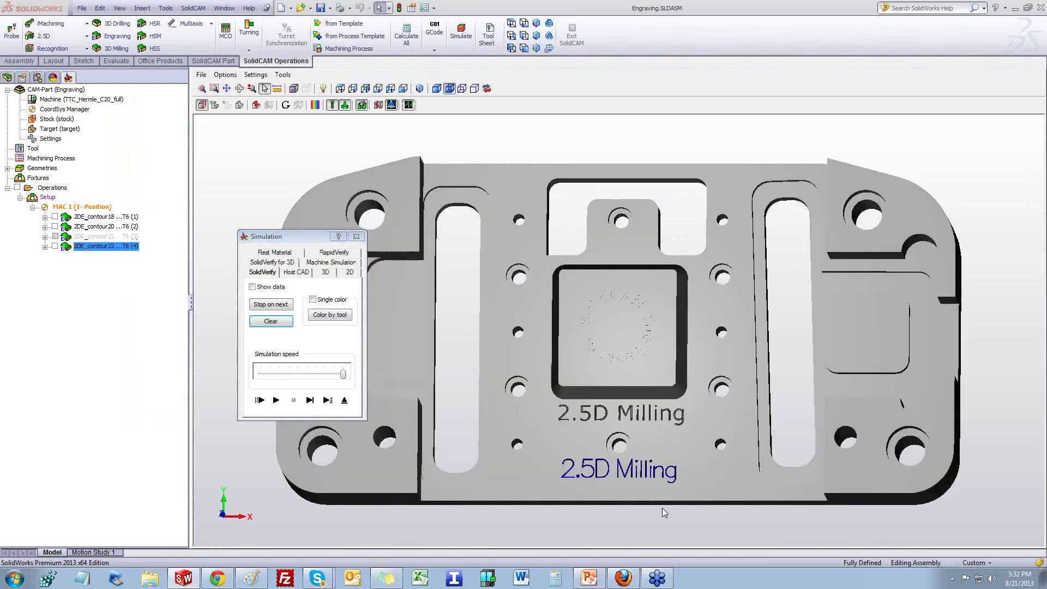
middle_drag(599, 465, 675, 475)
scroll(659, 461, up, 4)
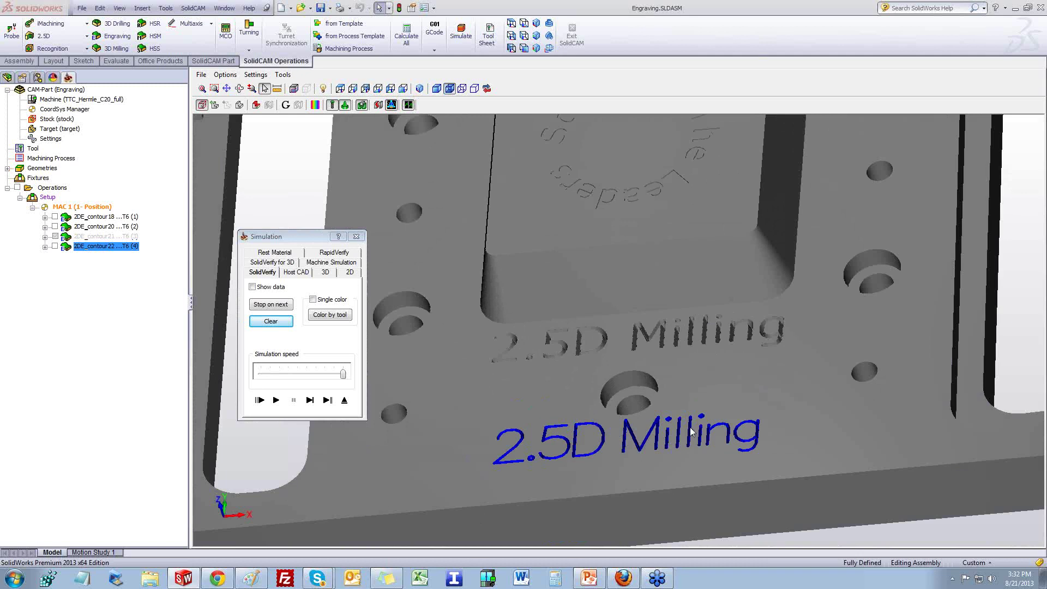
middle_drag(666, 398, 623, 408)
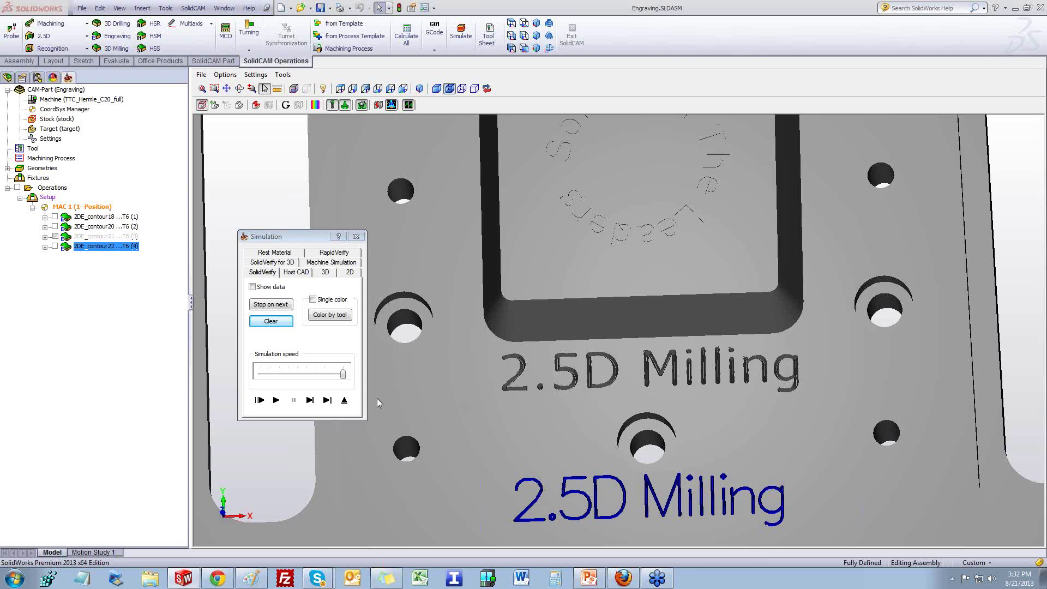
click(344, 405)
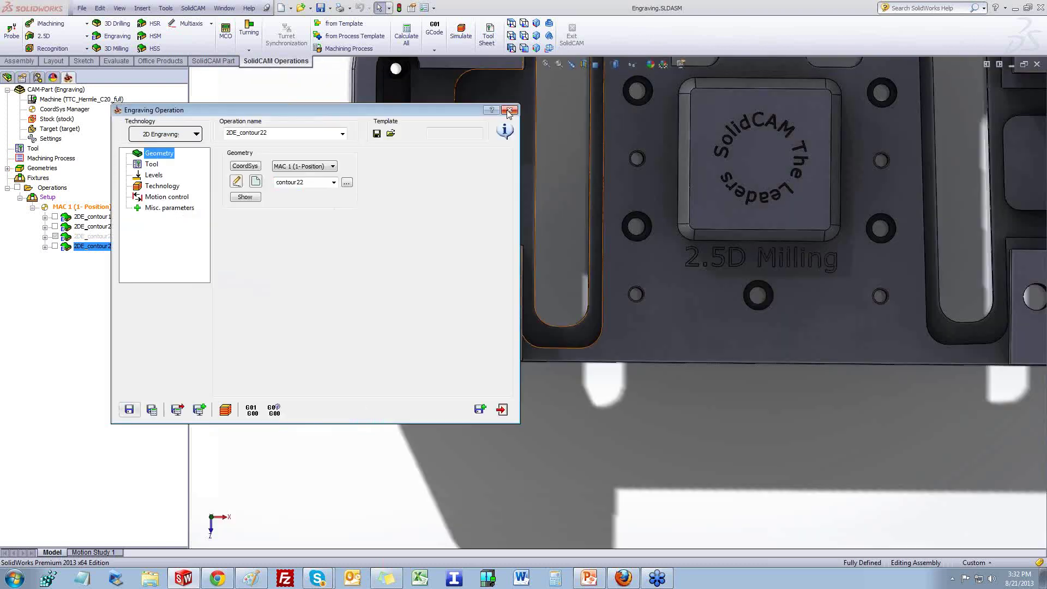
click(509, 111)
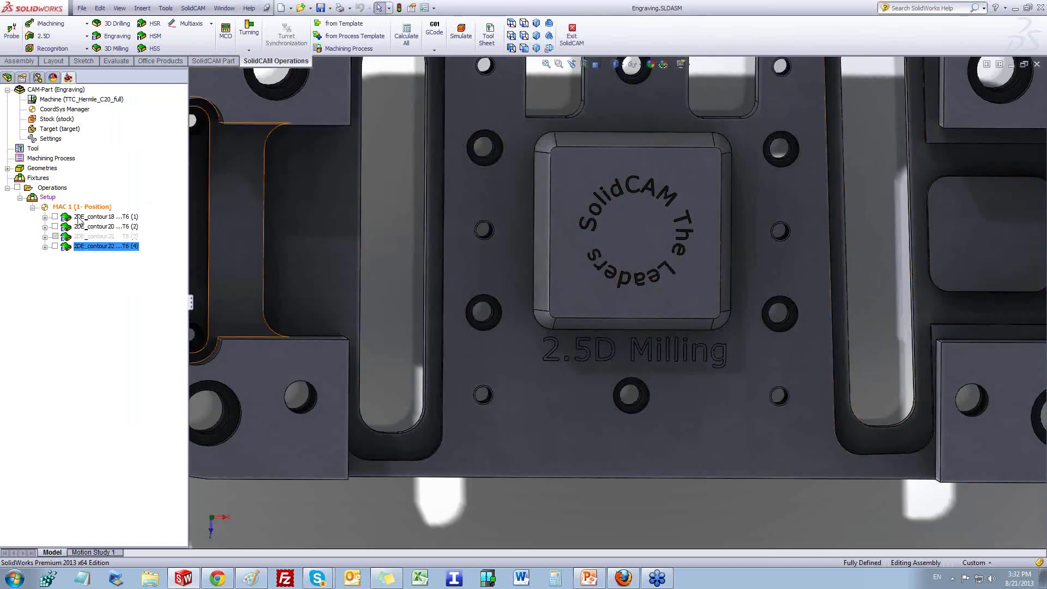
- Open operation 2DE_contour18 and review its technology settings, including the Middle line only fill area
click(77, 216)
double_click(77, 216)
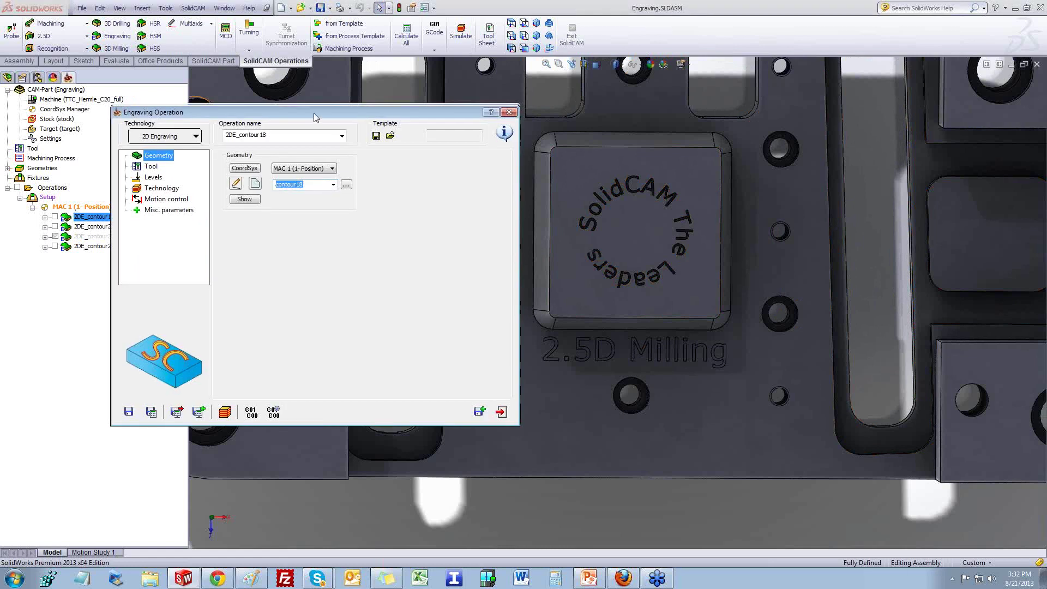
drag(313, 113, 271, 156)
click(121, 233)
click(198, 280)
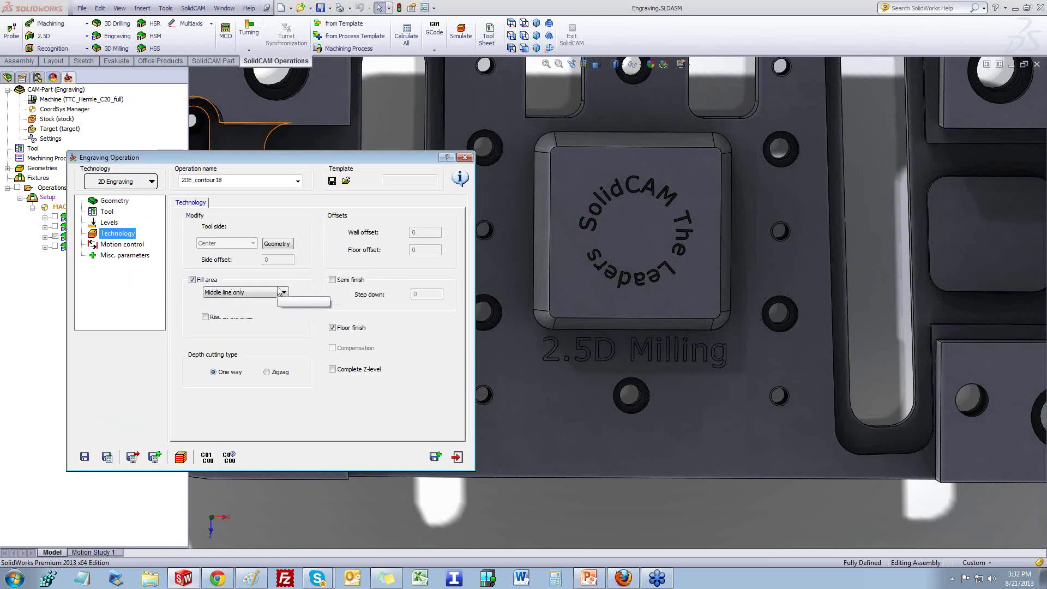
- Show the contour18 geometry on the circular SolidCAM The Leaders text, inspect its chains, and exit the geometry view
click(115, 201)
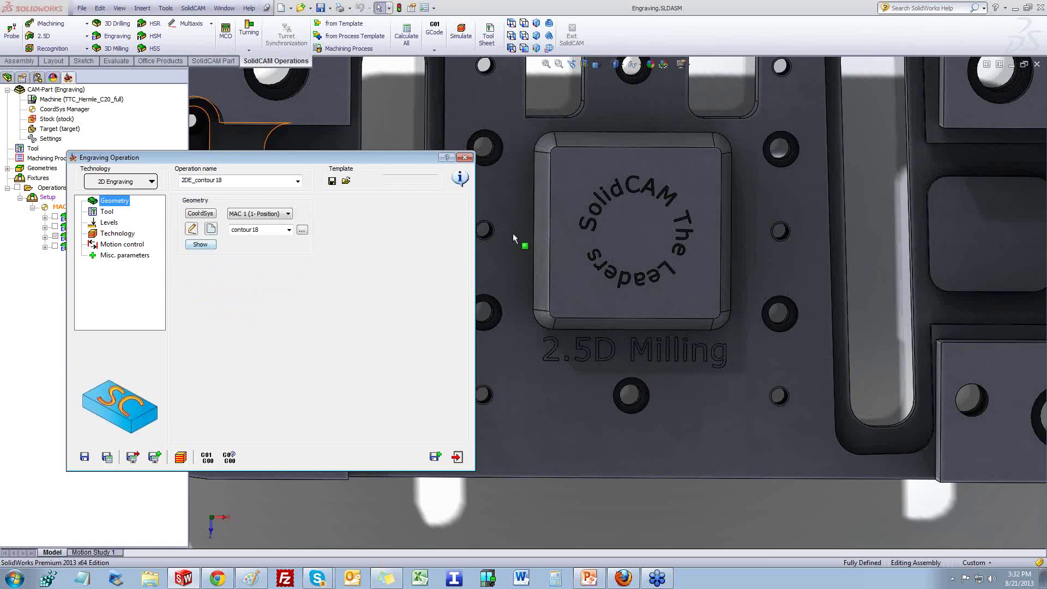
scroll(651, 175, down, 3)
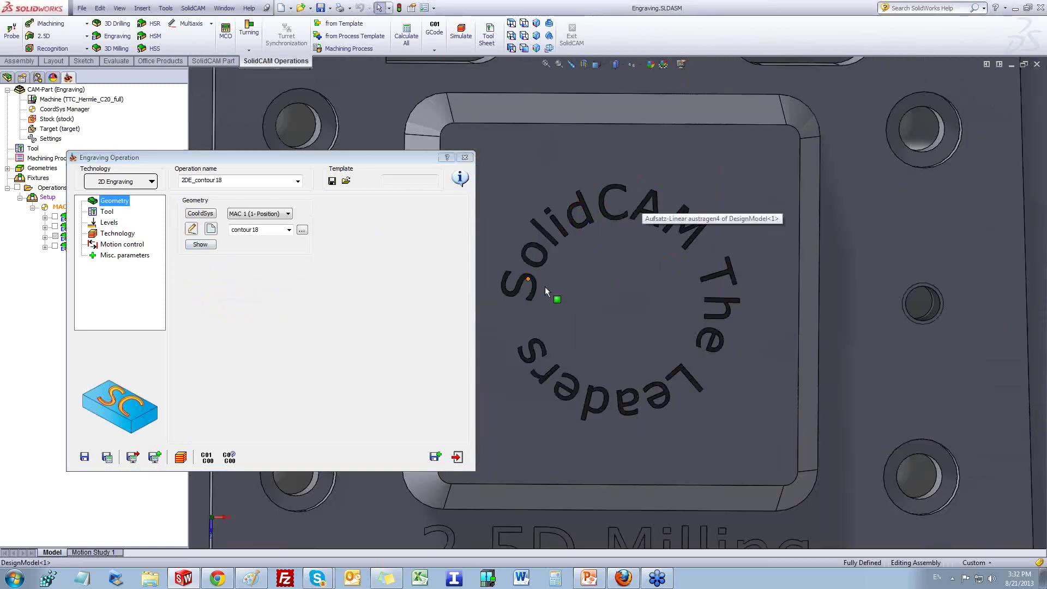
scroll(519, 303, down, 3)
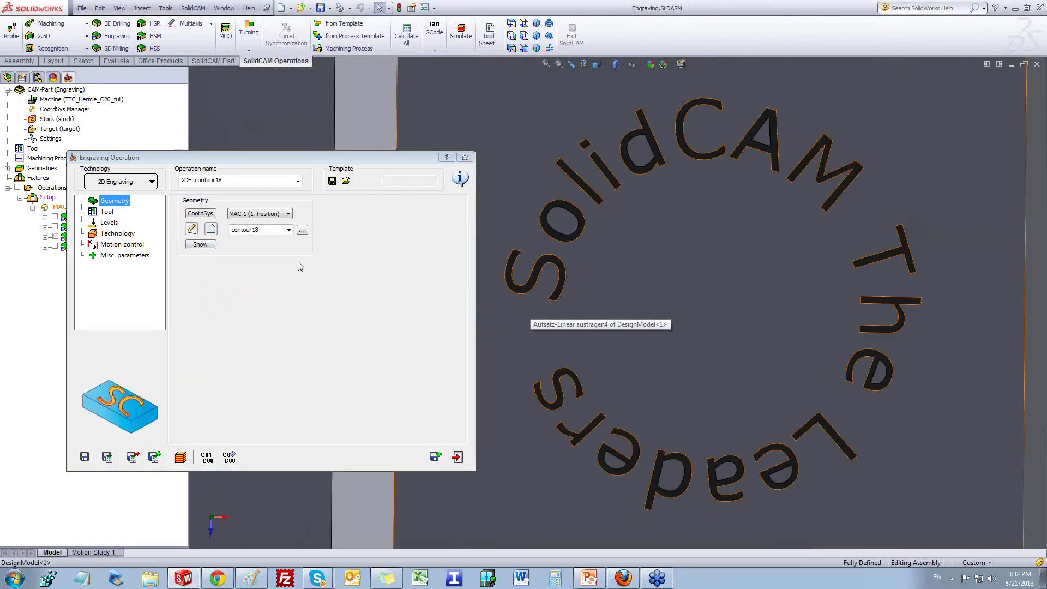
click(200, 244)
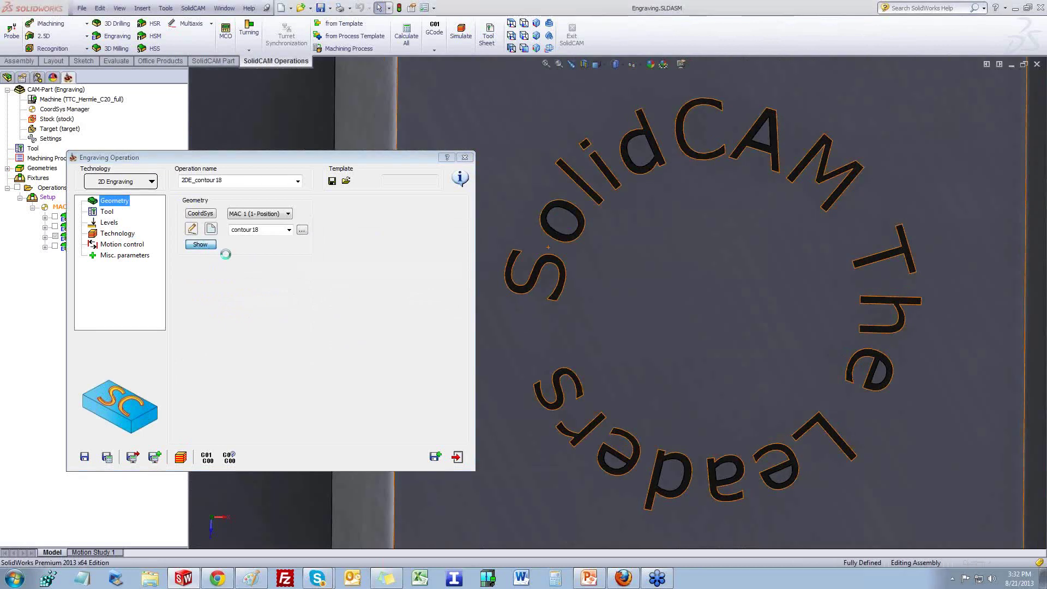
scroll(596, 301, down, 1)
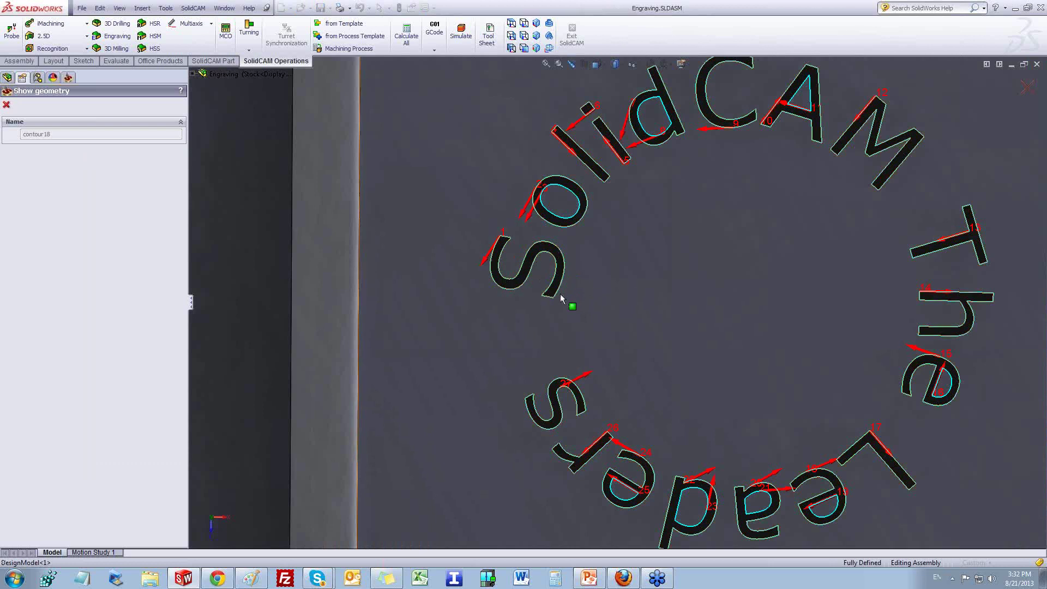
click(7, 104)
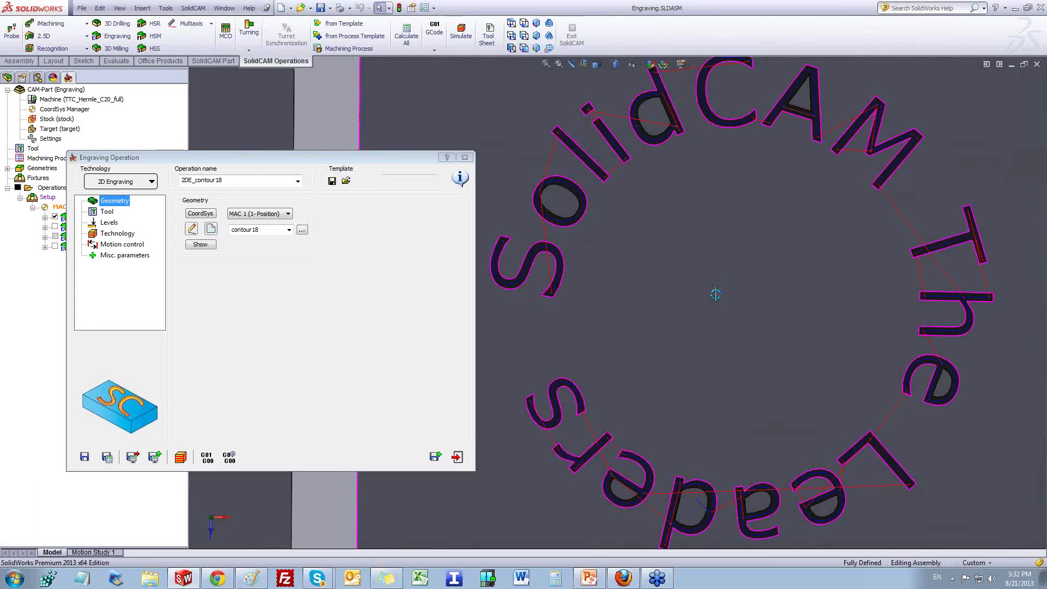
- Examine the 2DE_contour18 toolpath along the middle of the circular text's letters, around the C, A and M
scroll(818, 163, down, 5)
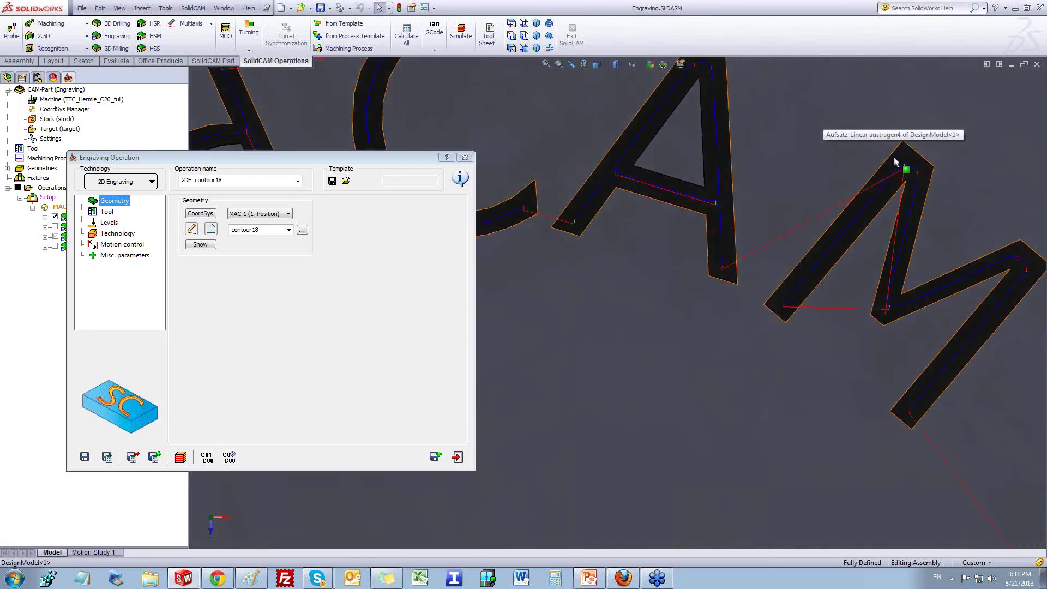
click(1023, 301)
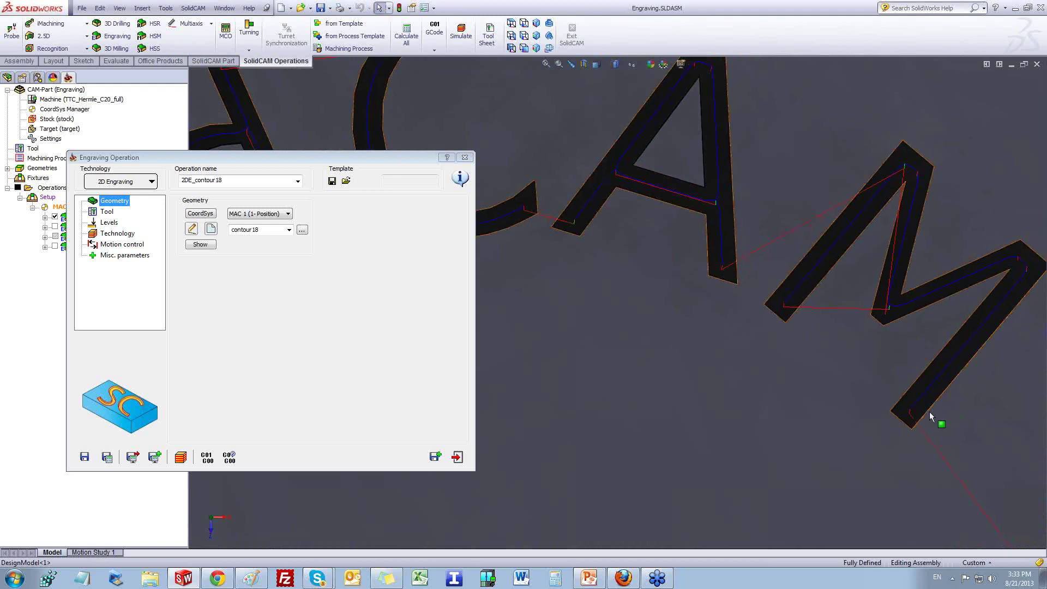
middle_drag(850, 354, 818, 261)
scroll(807, 261, up, 4)
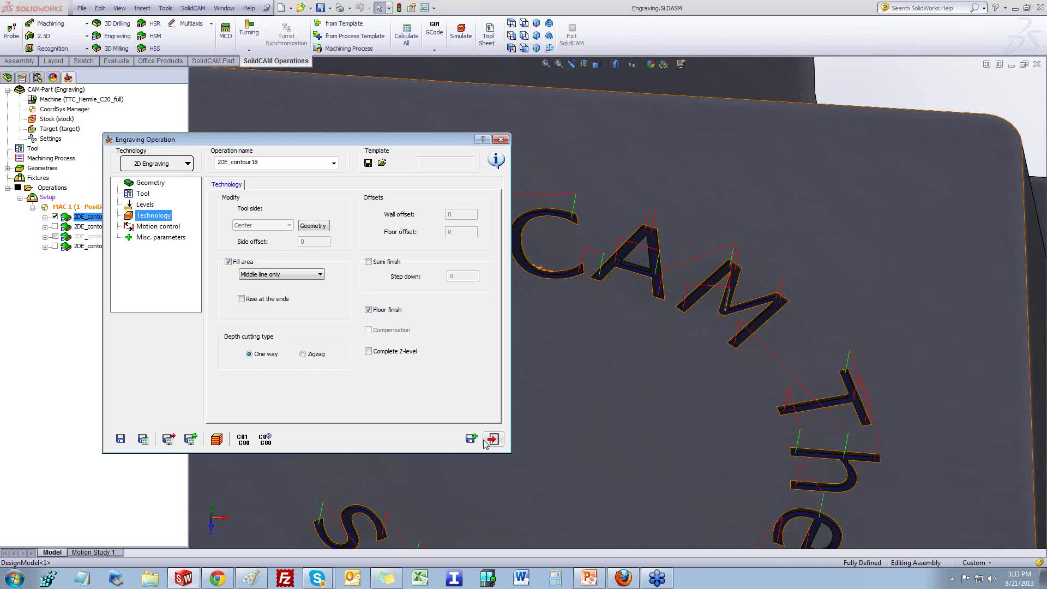
middle_drag(652, 298, 648, 340)
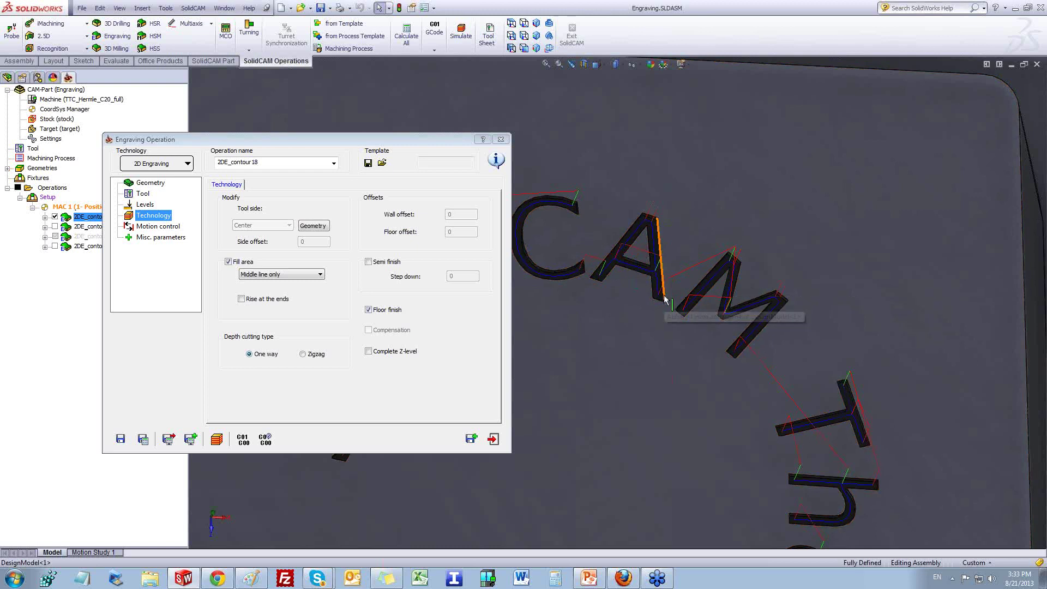
- Exit the 2DE_contour18 operation and switch to the PowerPoint presentation
drag(423, 139, 408, 139)
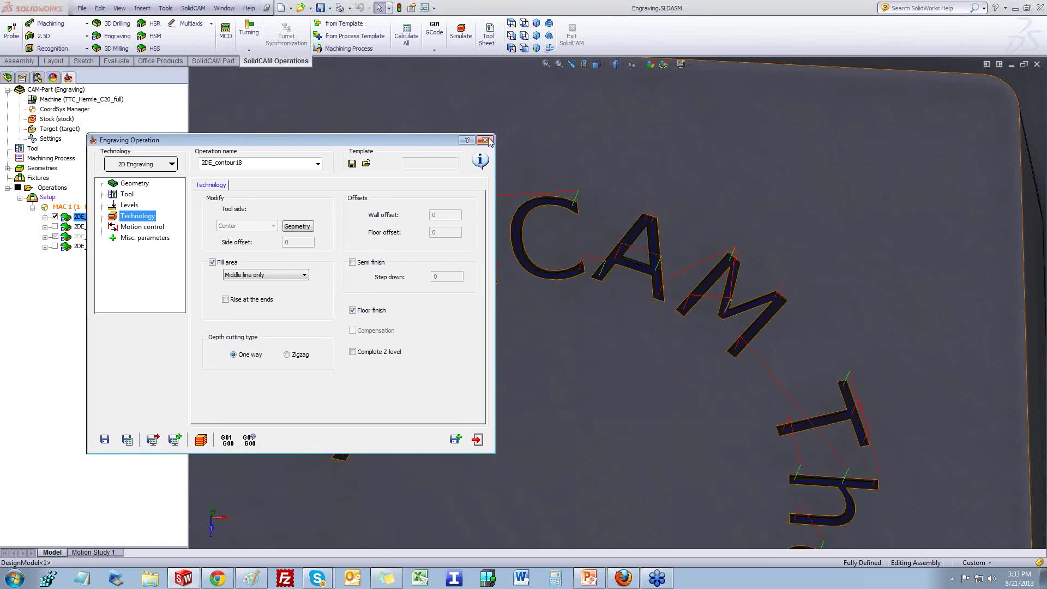
click(478, 440)
click(589, 578)
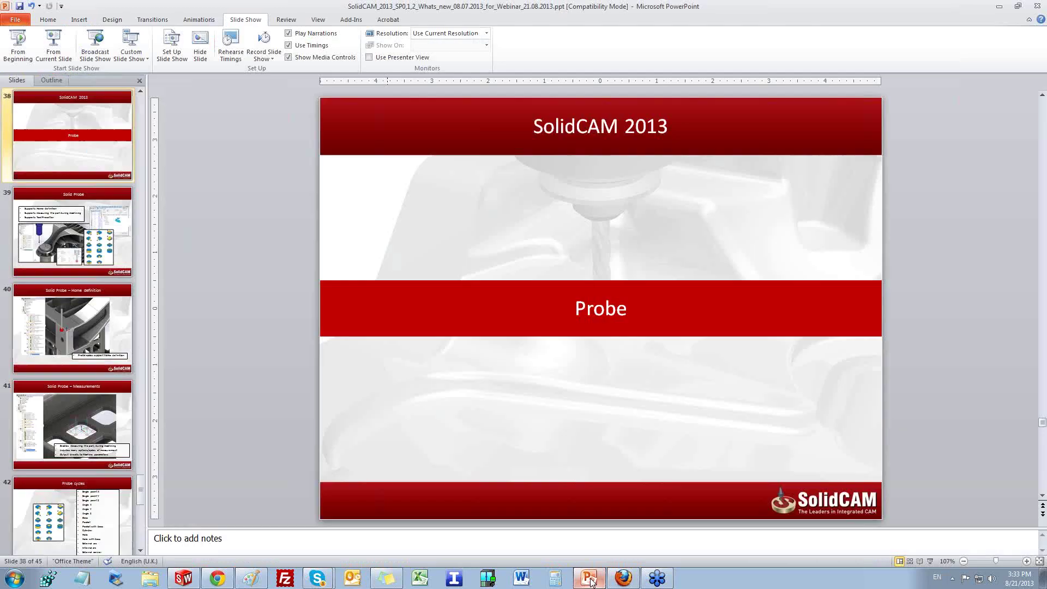